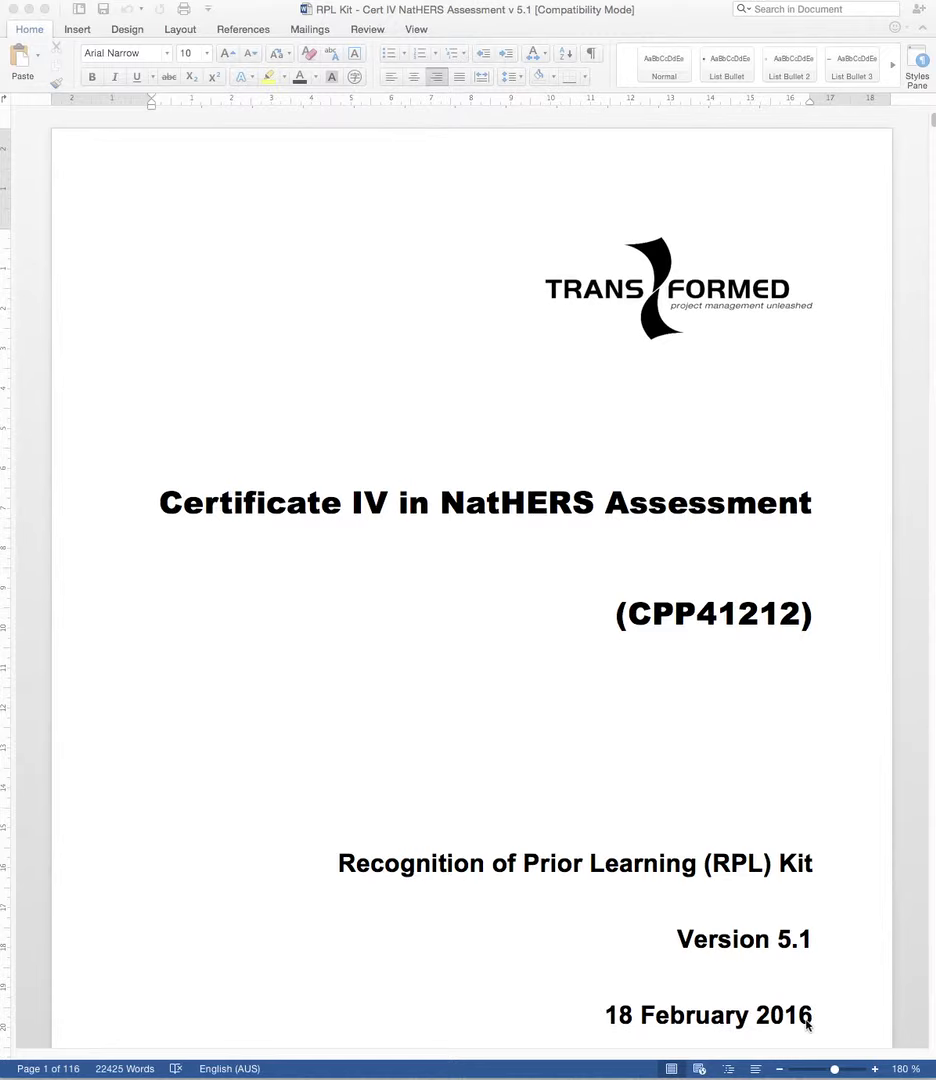
Scroll past the title page and version control tables to the page 3 Contents listing Parts 1–5.
scroll(463, 562, "down", 1)
scroll(463, 562, "down", 5)
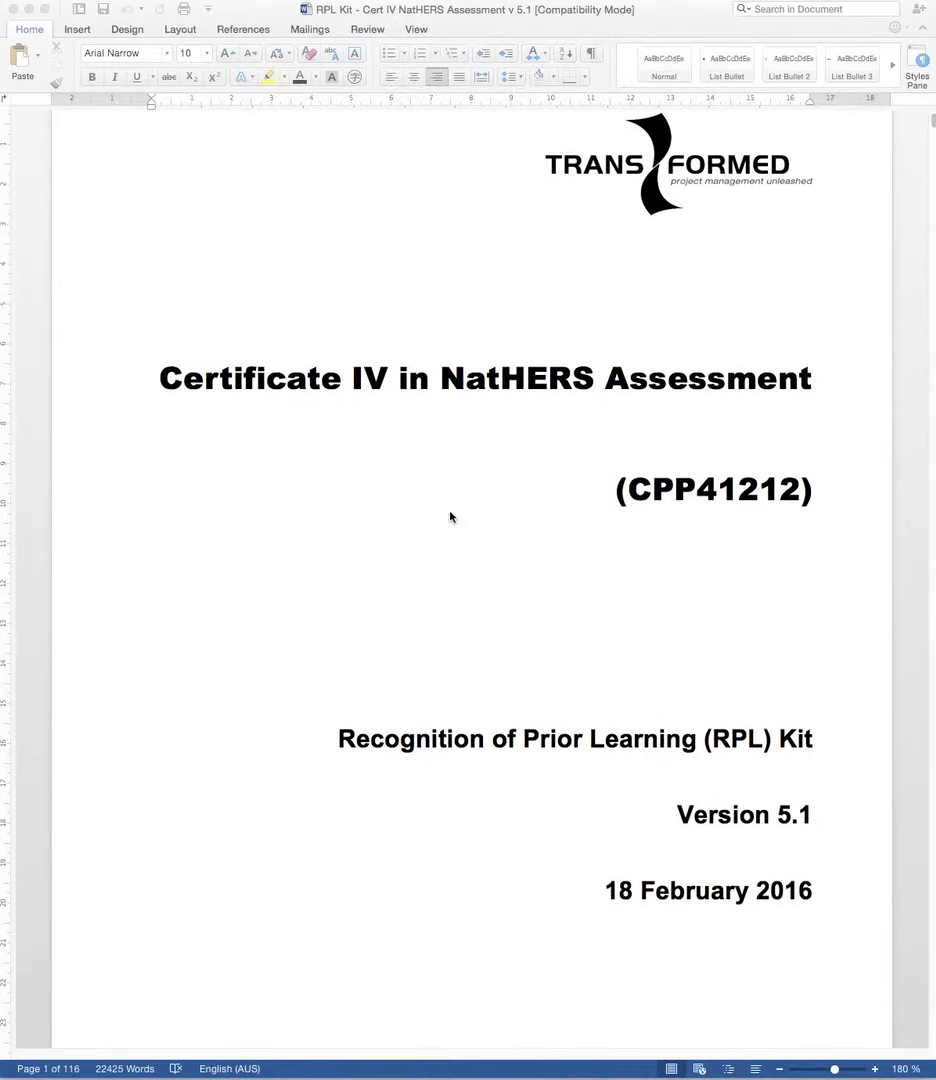
scroll(446, 493, "down", 20)
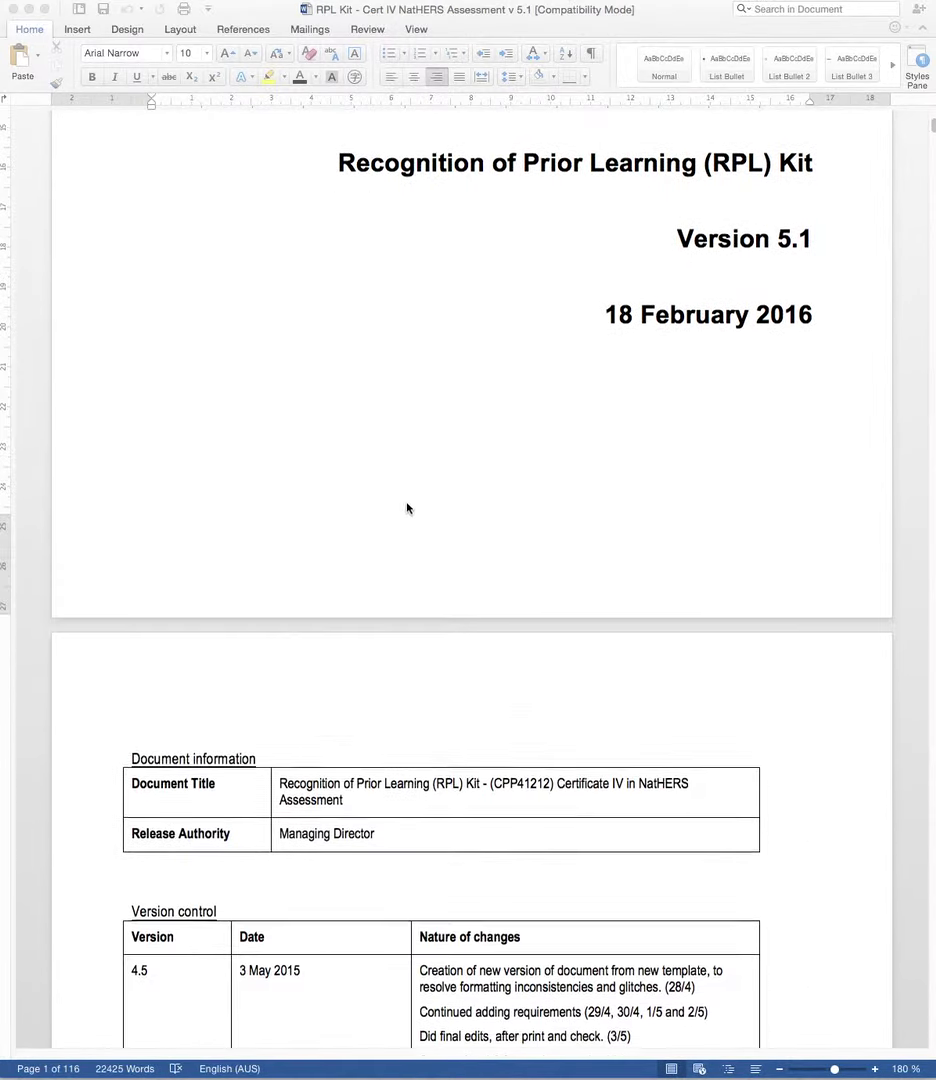
scroll(401, 491, "down", 17)
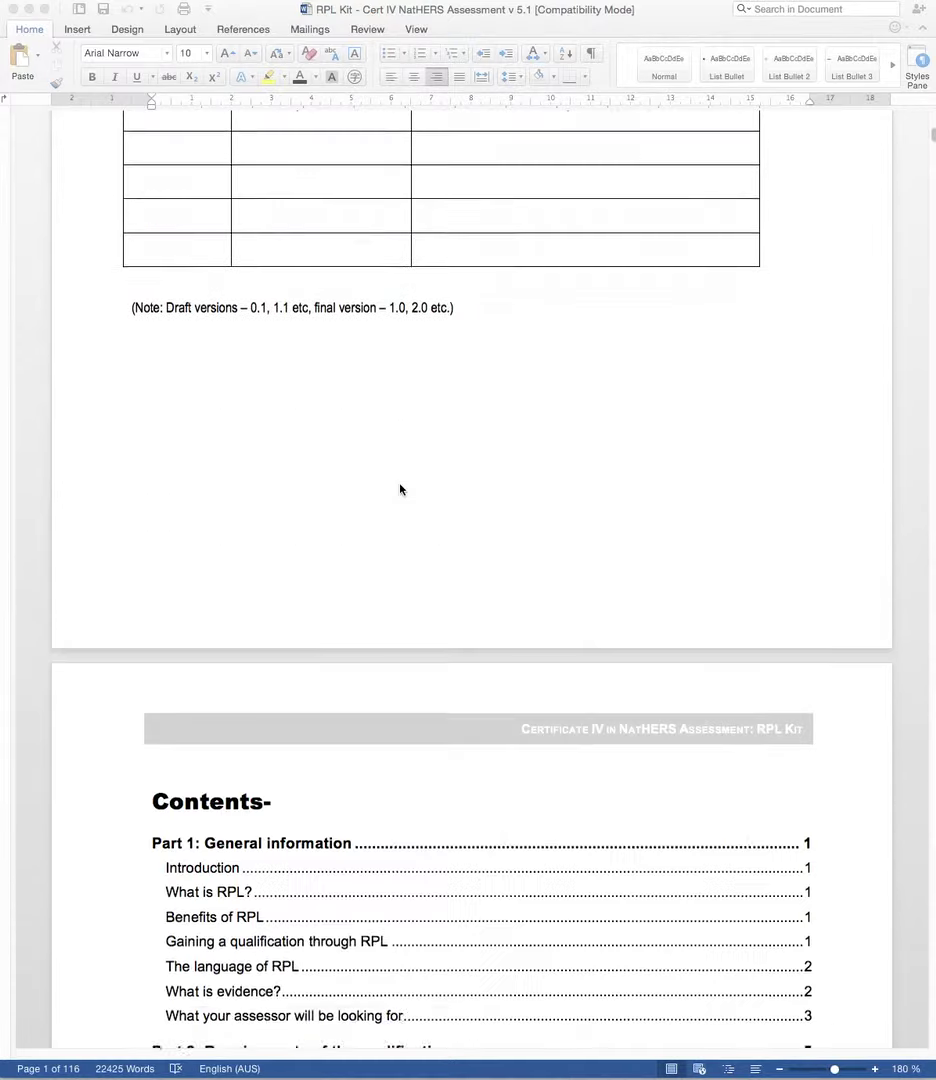
scroll(386, 415, "down", 5)
scroll(392, 418, "down", 2)
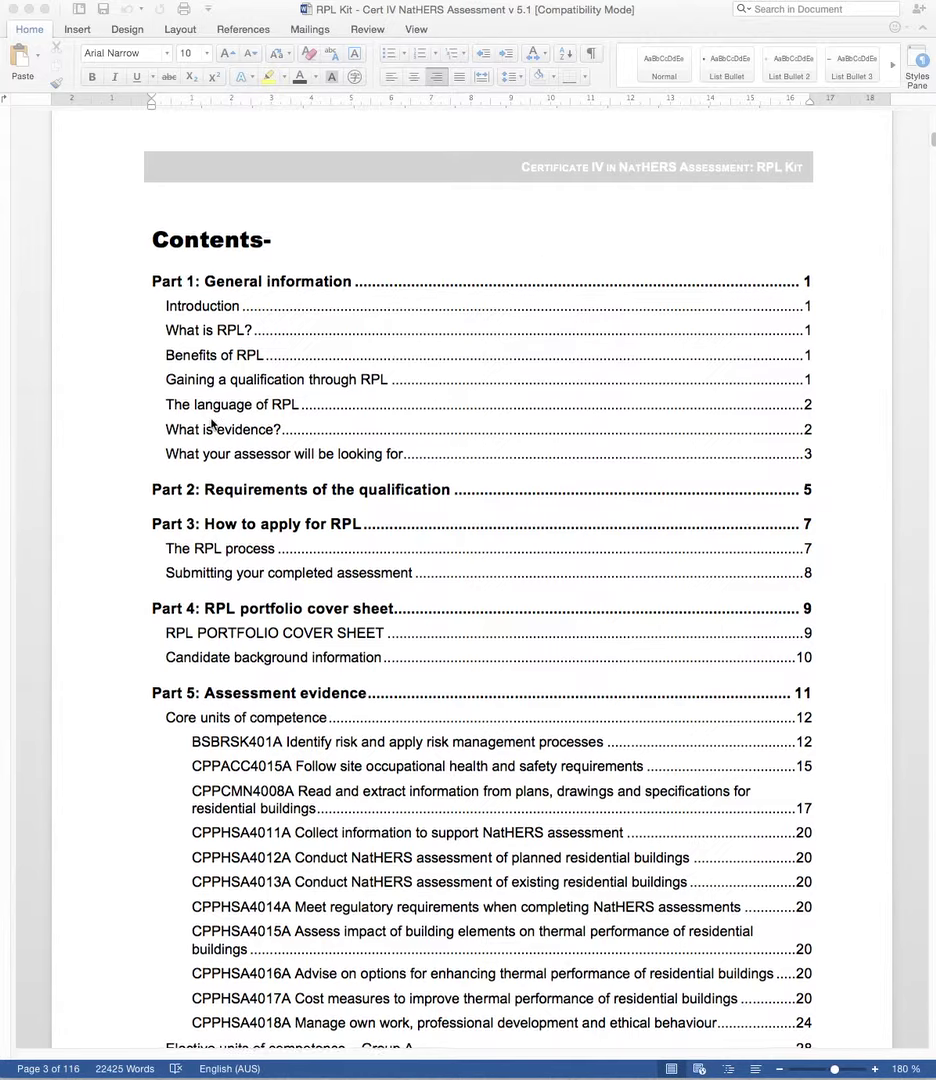
scroll(283, 440, "down", 1)
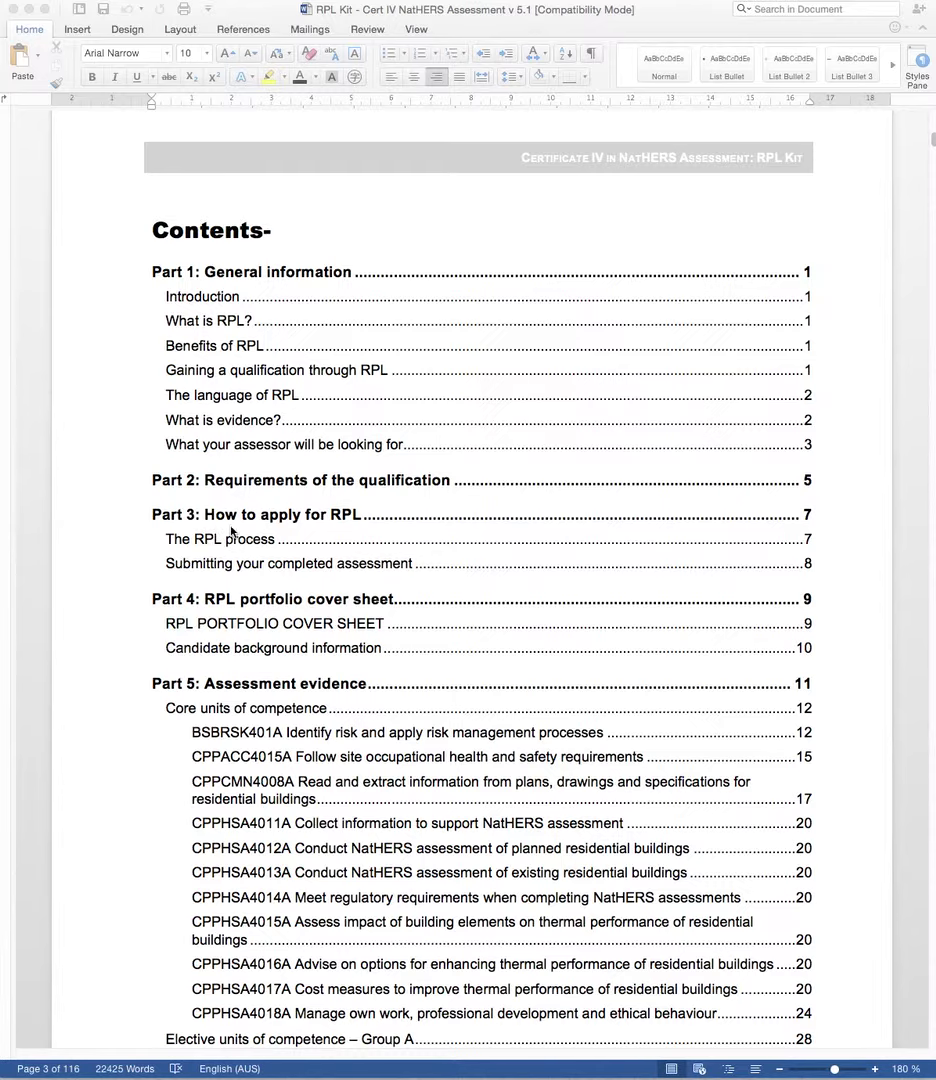
scroll(196, 450, "down", 3)
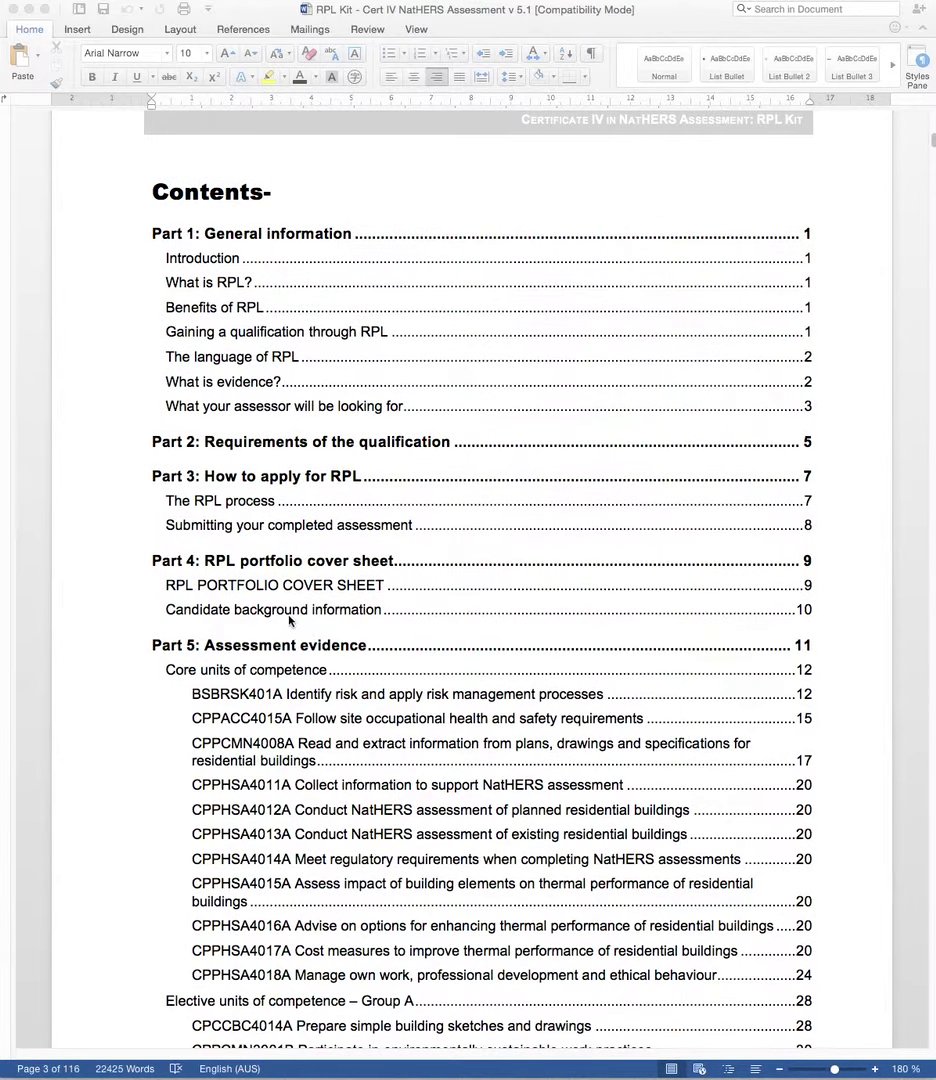
scroll(289, 620, "down", 5)
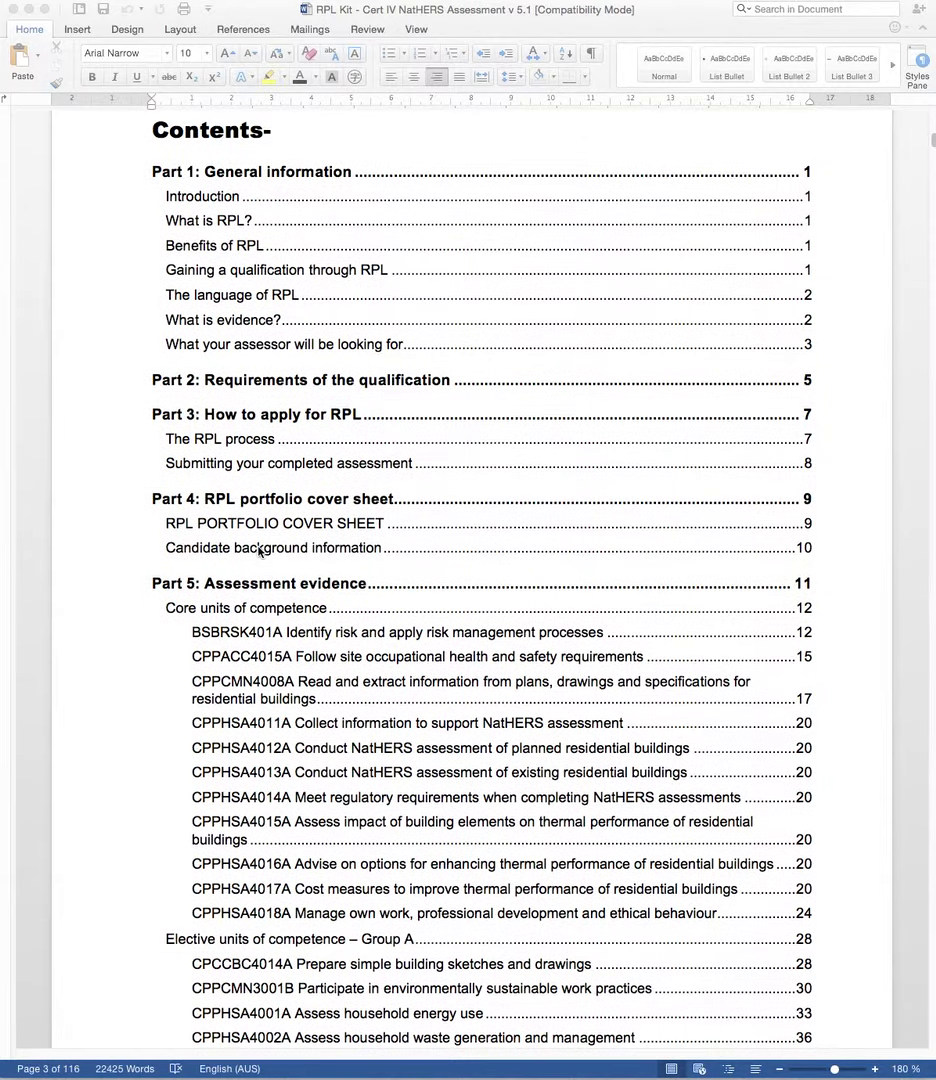
scroll(251, 546, "down", 2)
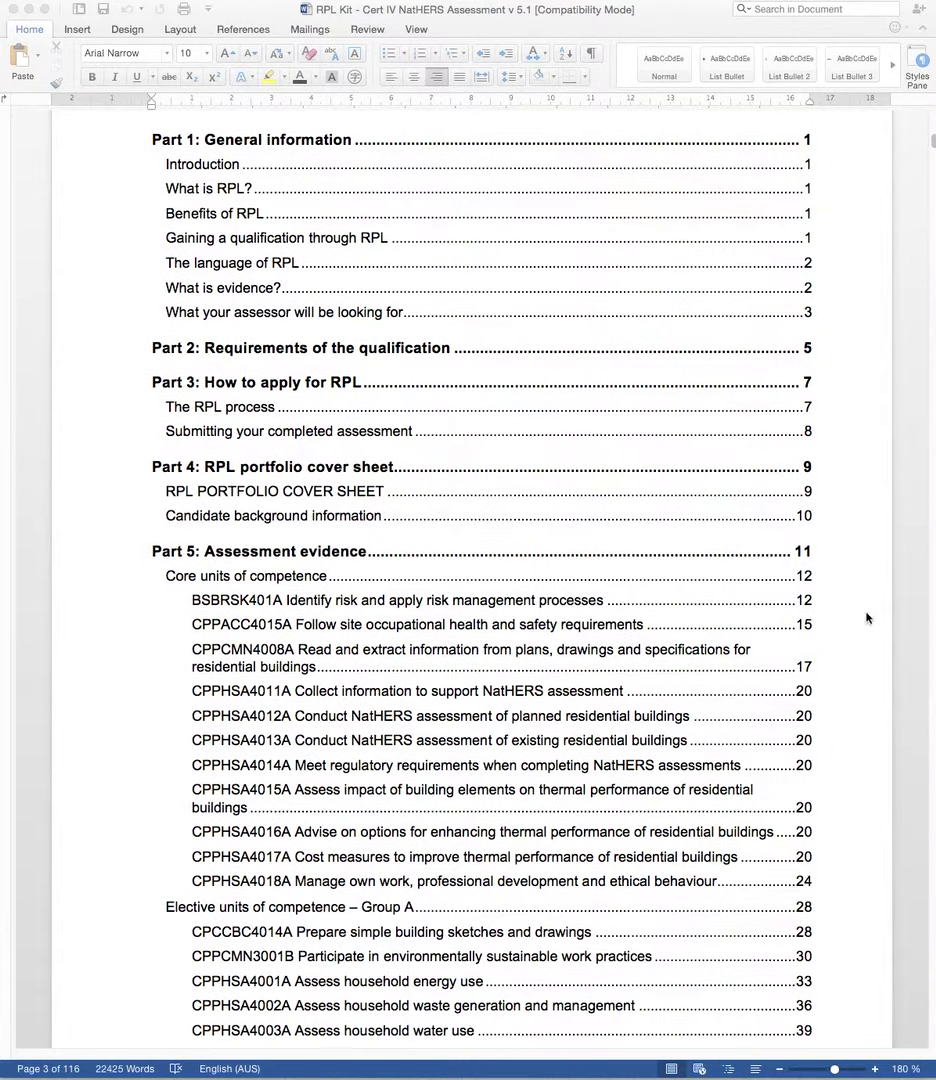
left_click(808, 578)
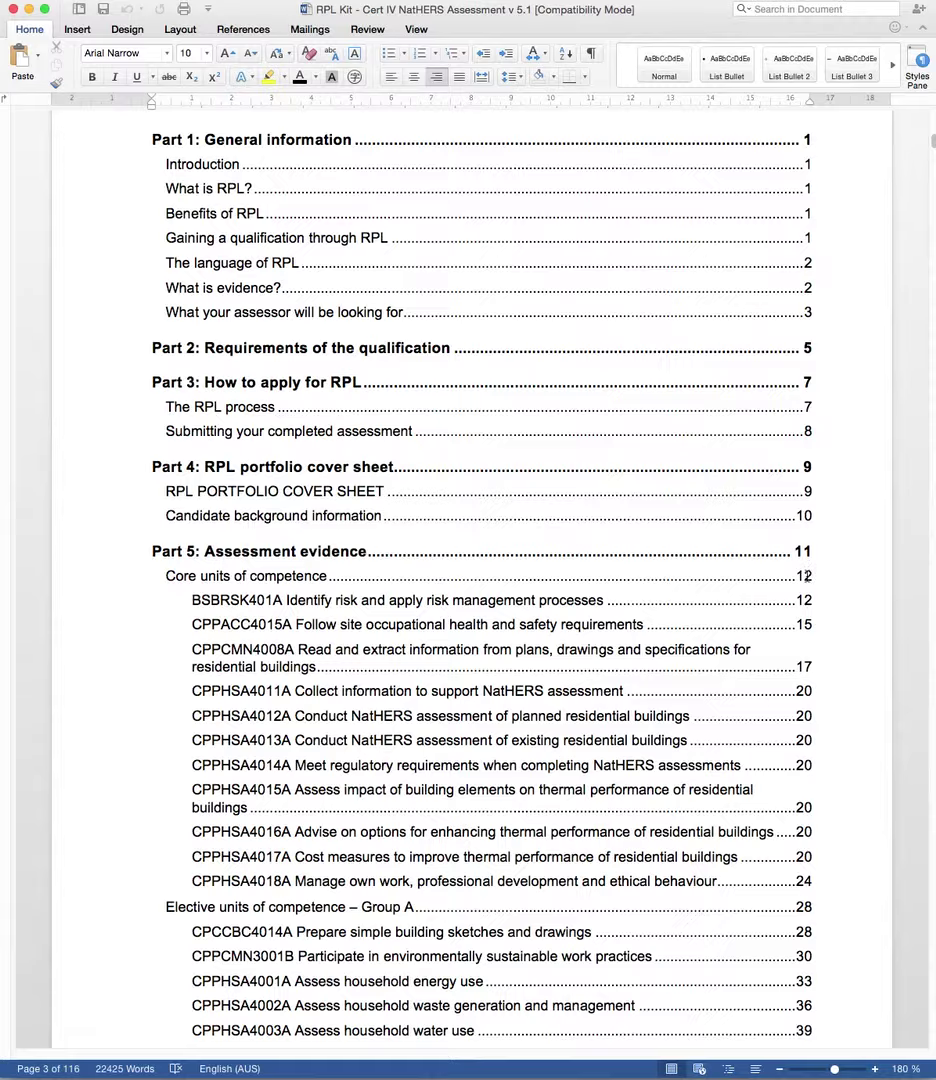
Follow the Core units of competence contents link and enter 'Risk management plan' as the first item name.
left_click(808, 578)
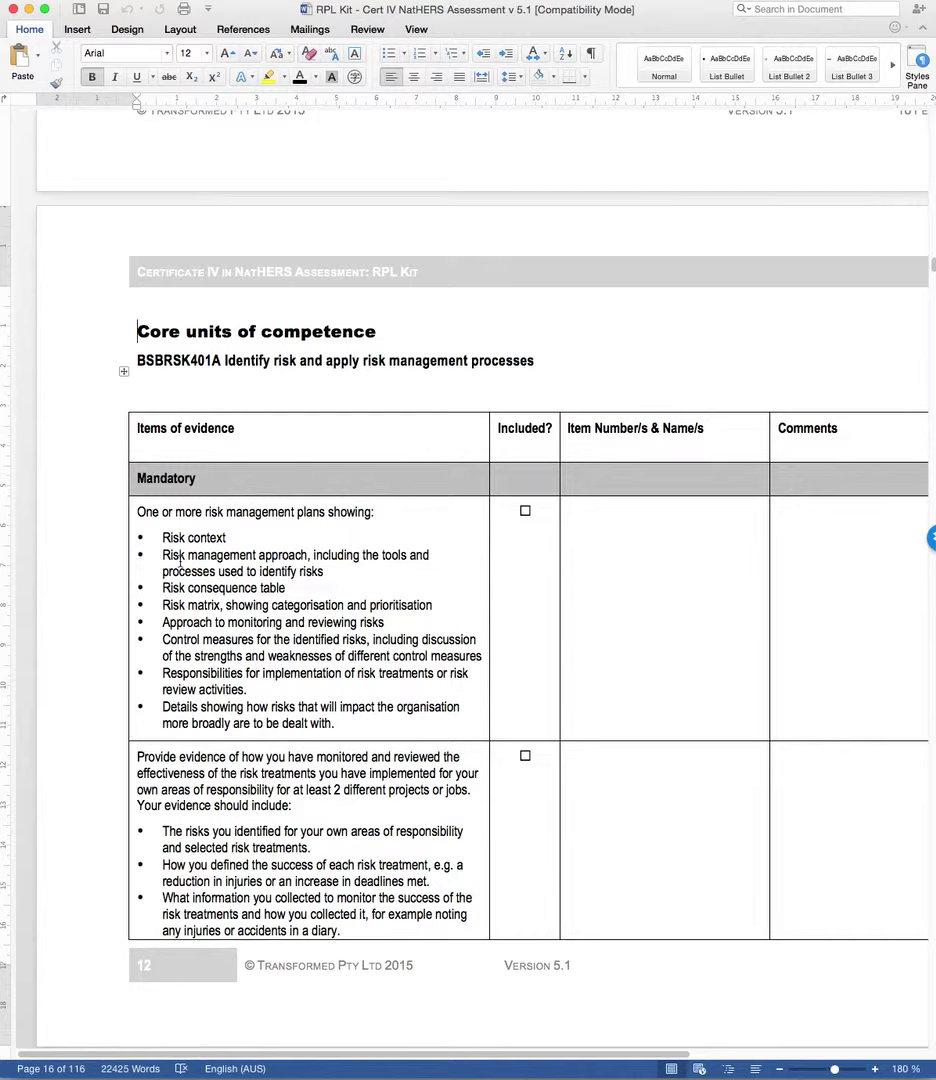
left_click(598, 522)
type("Risk management plan")
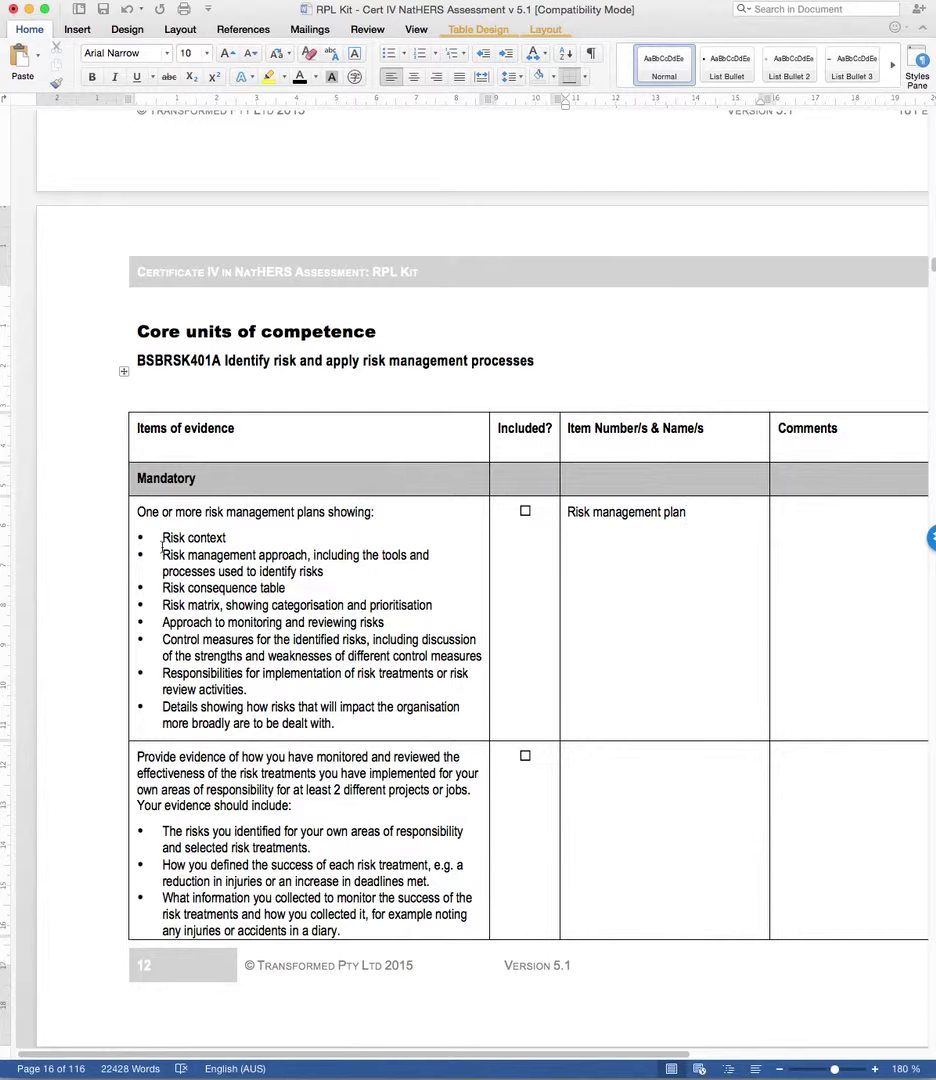
left_click_drag(162, 540, 451, 716)
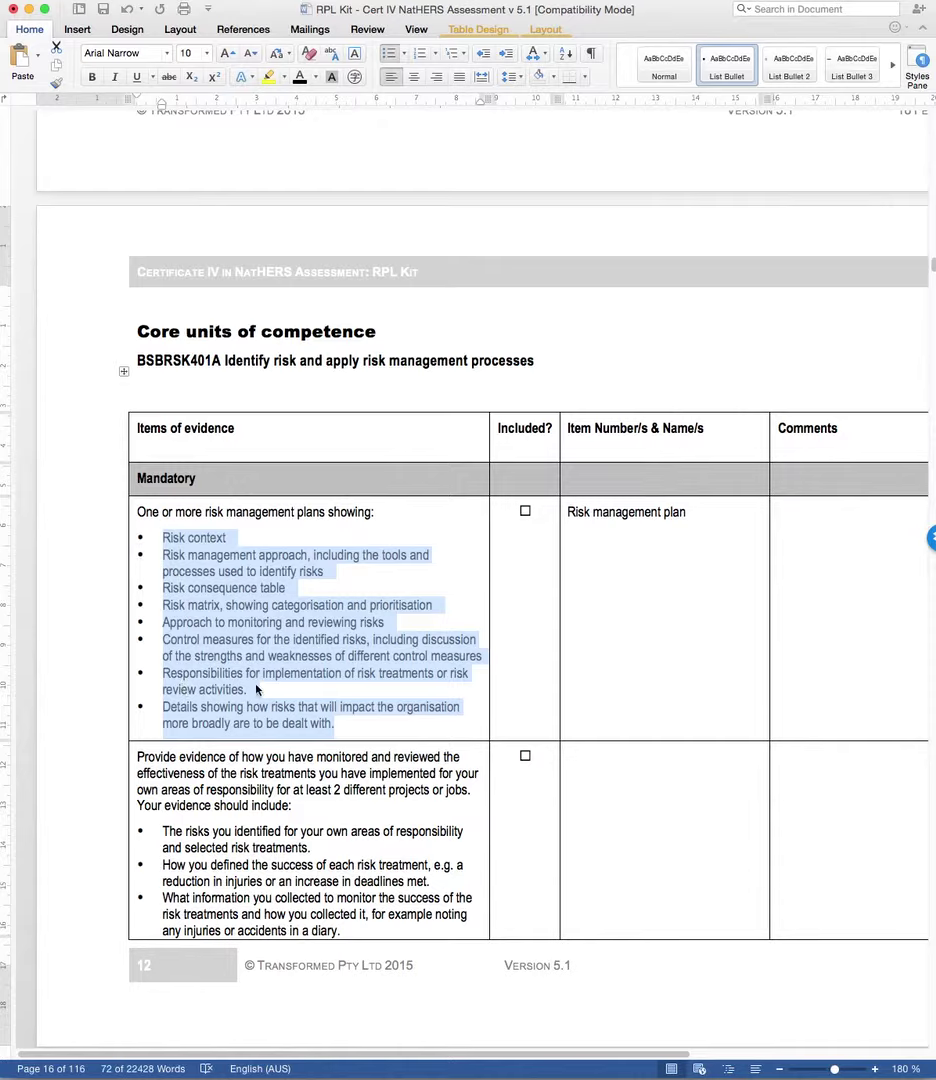
left_click(688, 513)
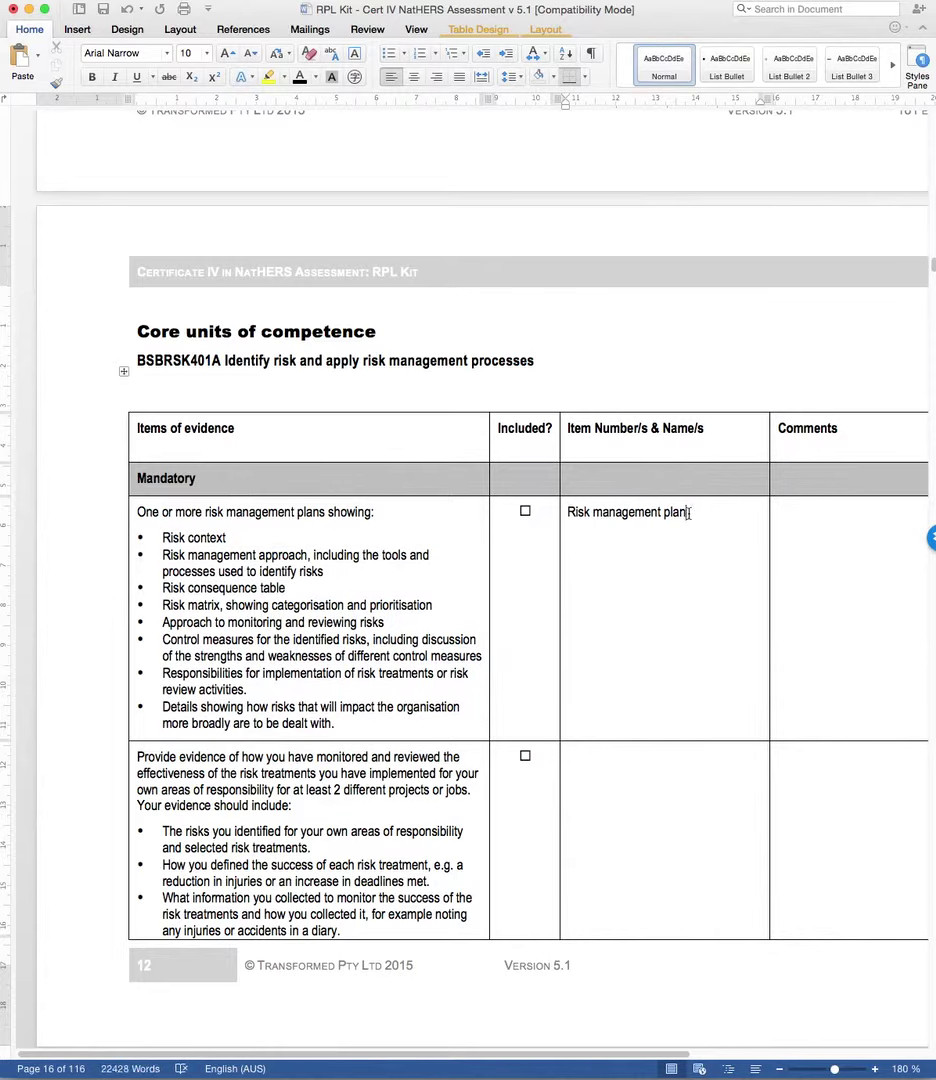
left_click(793, 518)
left_click_drag(469, 1050, 490, 1052)
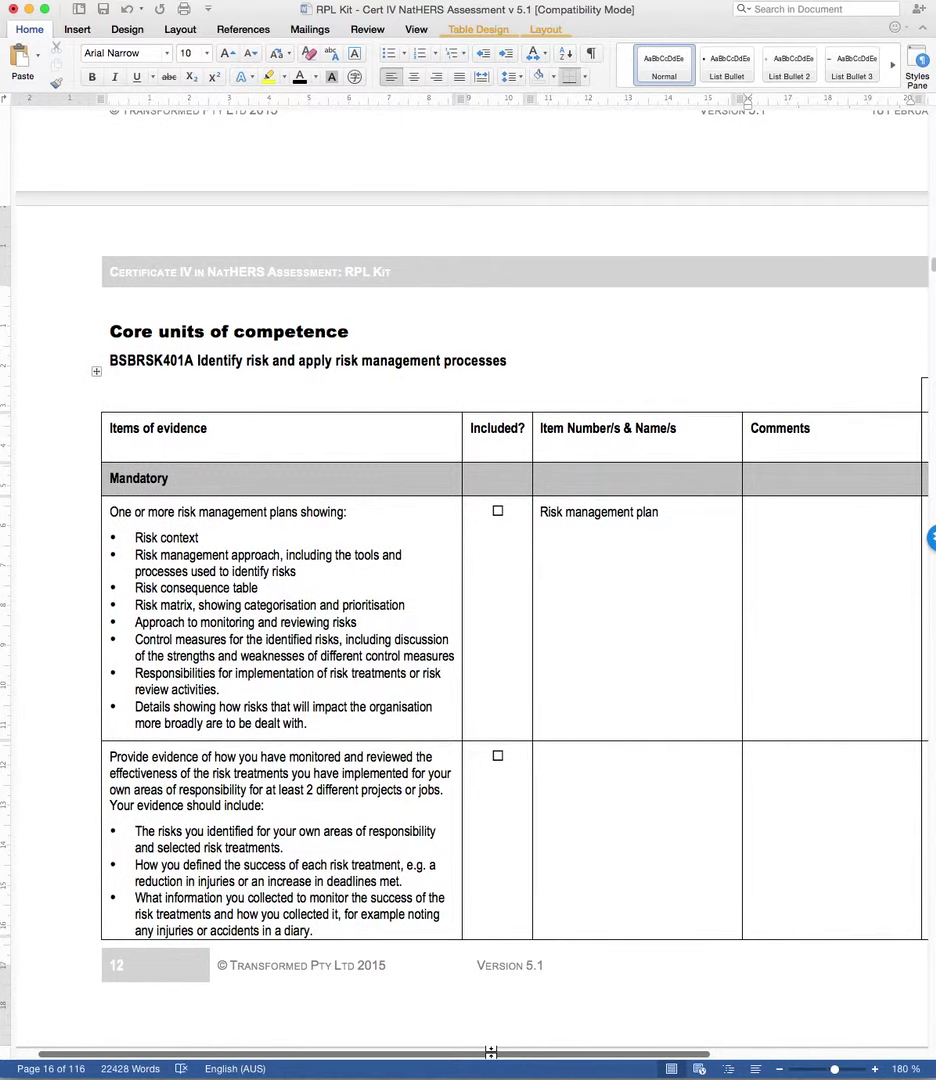
scroll(556, 868, "down", 1)
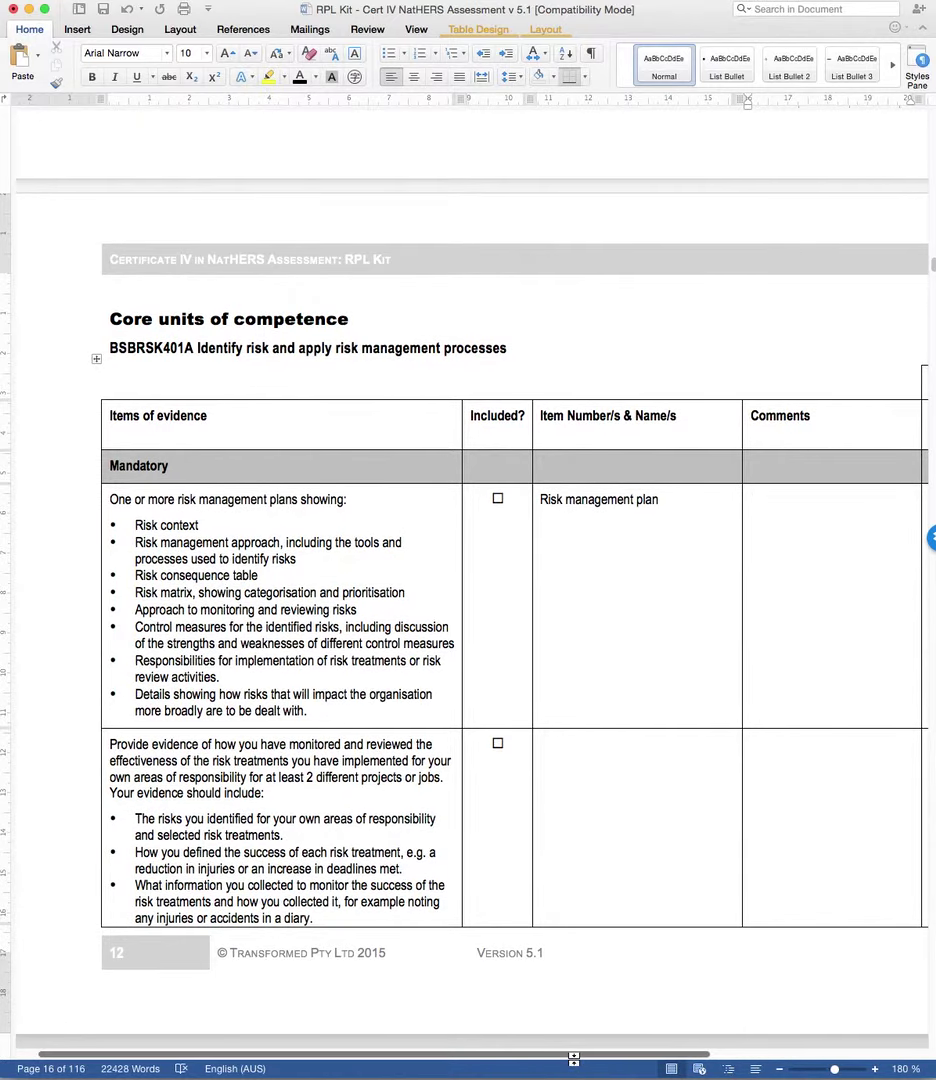
Select the Mandatory heading and step through its second item name and evidence description cells.
scroll(460, 650, "down", 3)
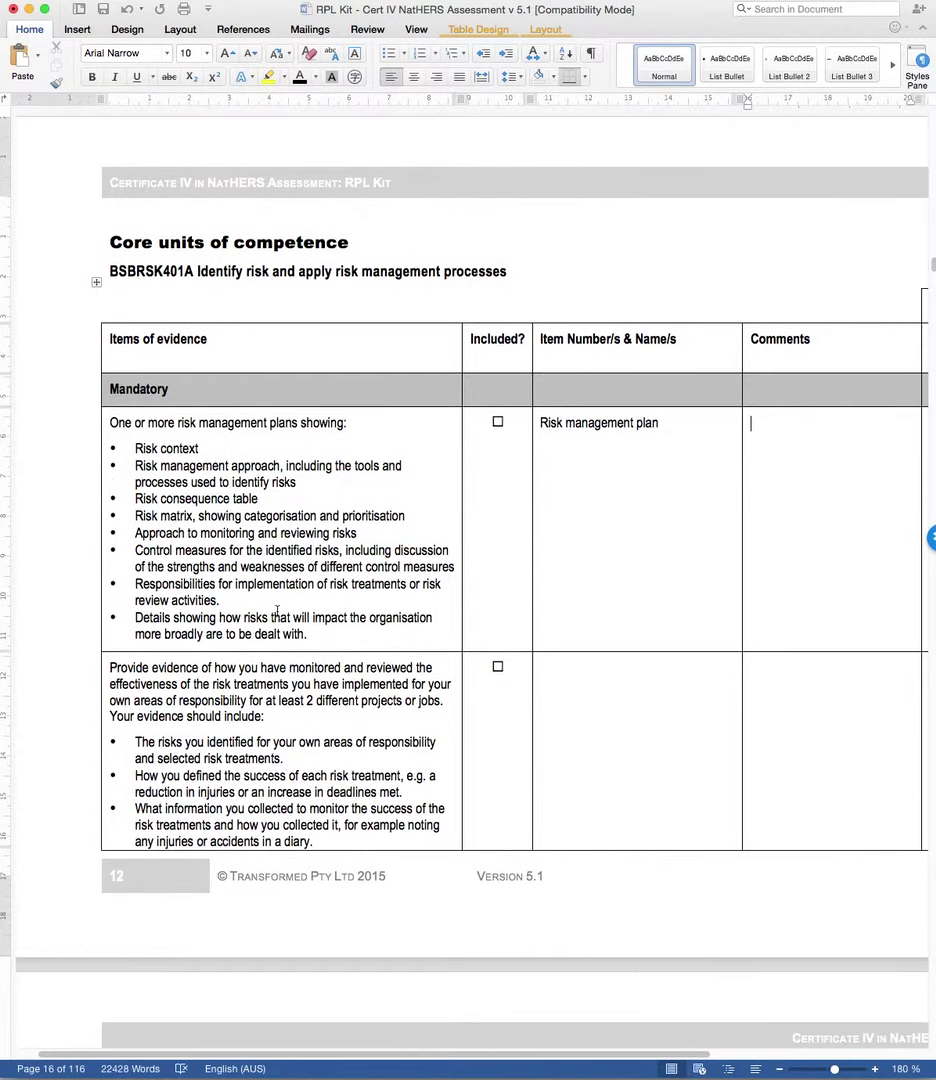
left_click_drag(170, 392, 108, 390)
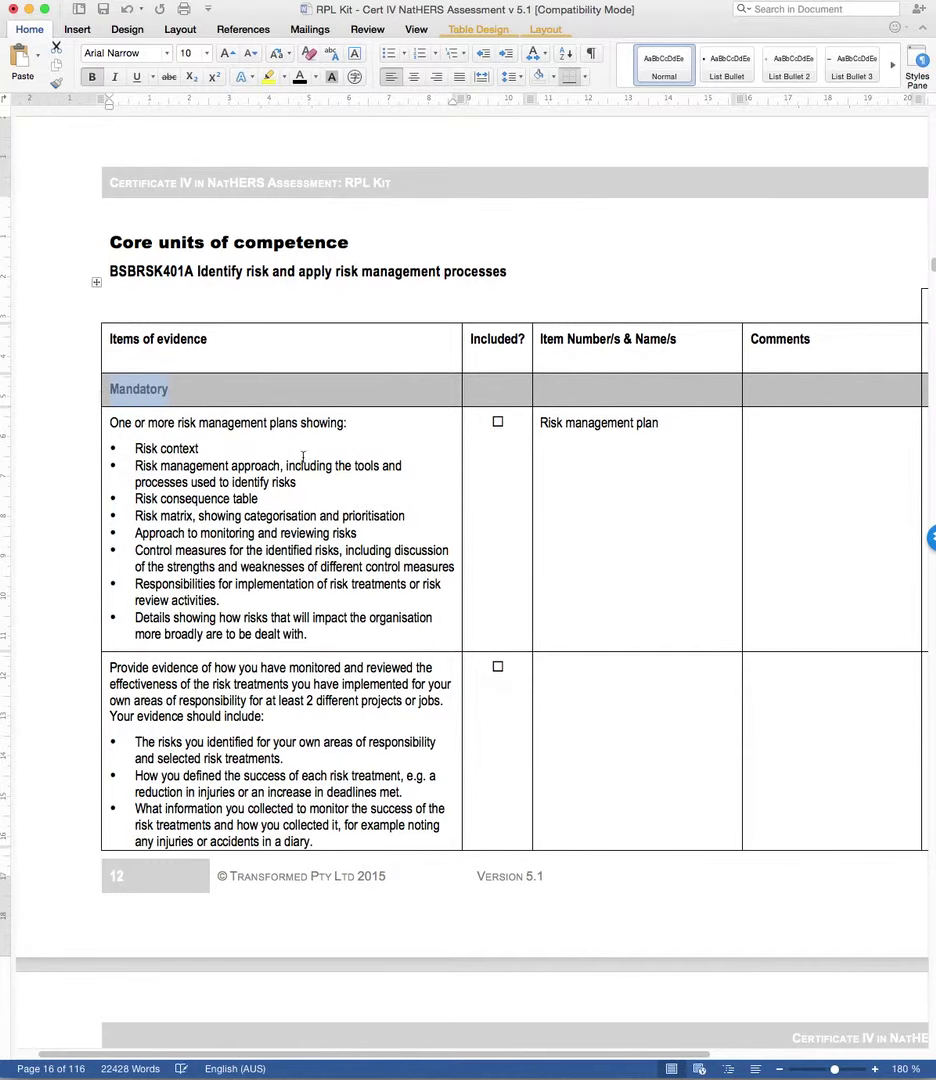
left_click(615, 714)
scroll(610, 690, "down", 1)
scroll(607, 665, "down", 10)
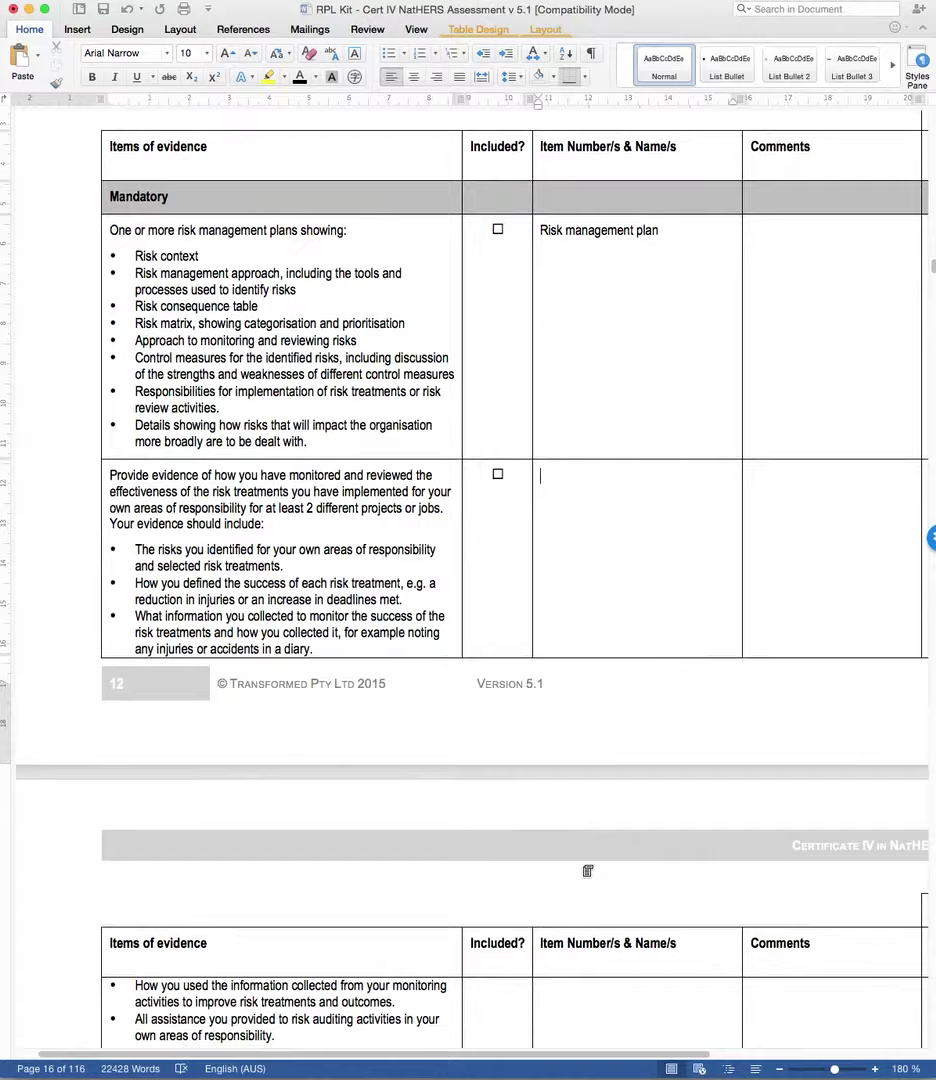
left_click(607, 925)
scroll(560, 800, "down", 15)
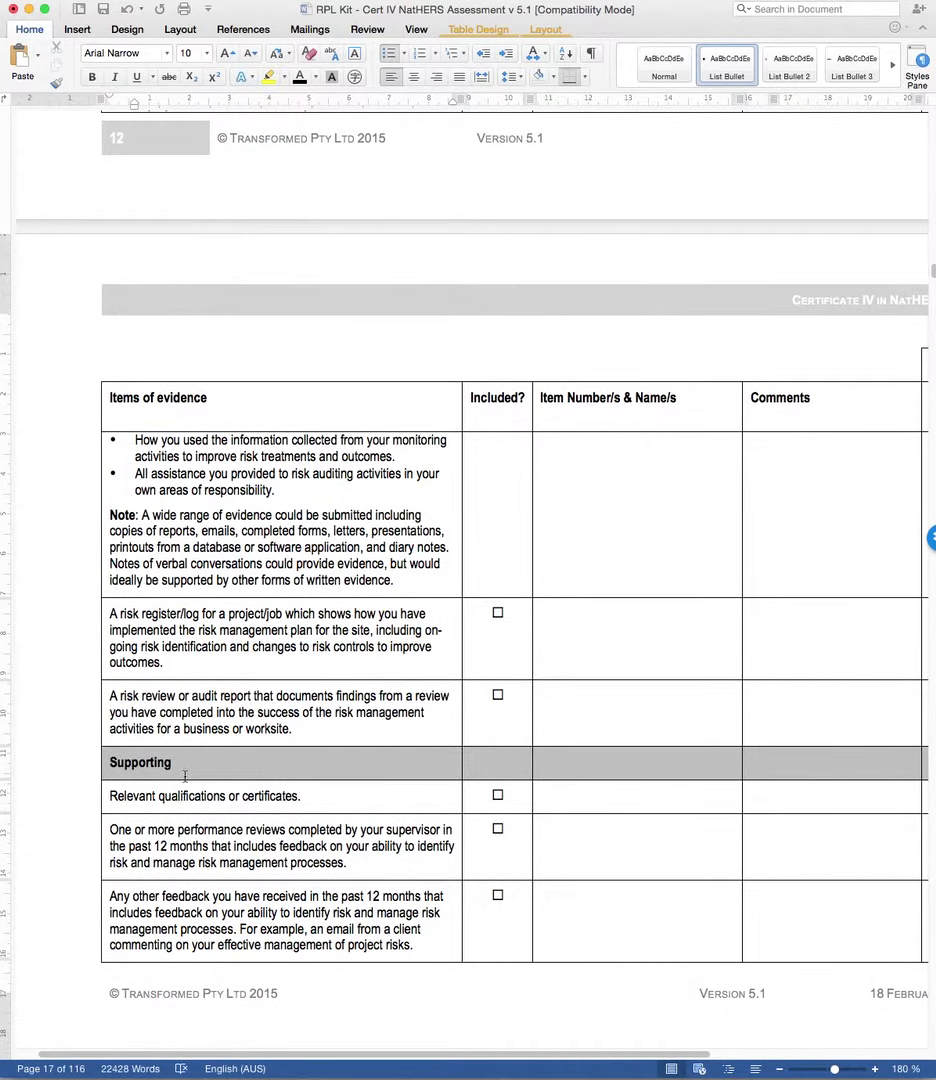
Select the Supporting heading, visit the Relevant qualifications and Any other feedback cells, reaching page 18.
left_click_drag(172, 762, 128, 760)
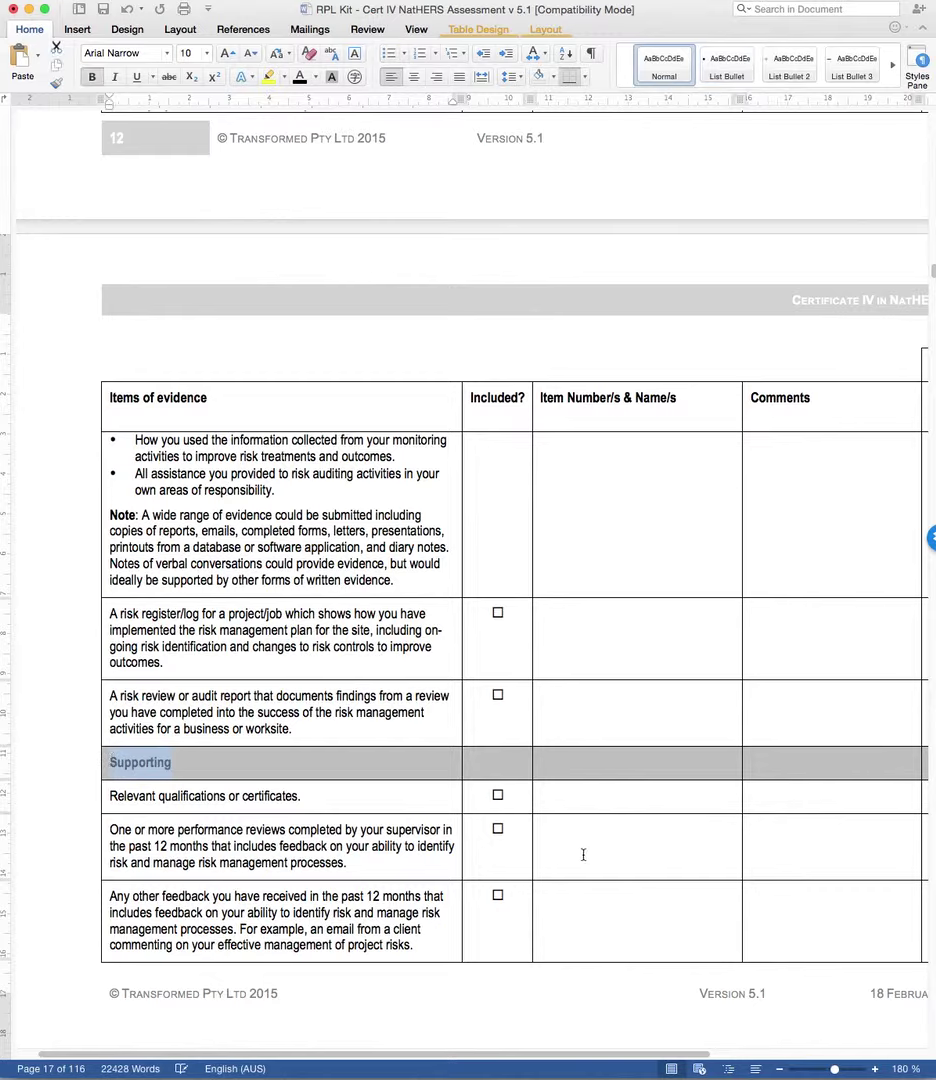
left_click(582, 801)
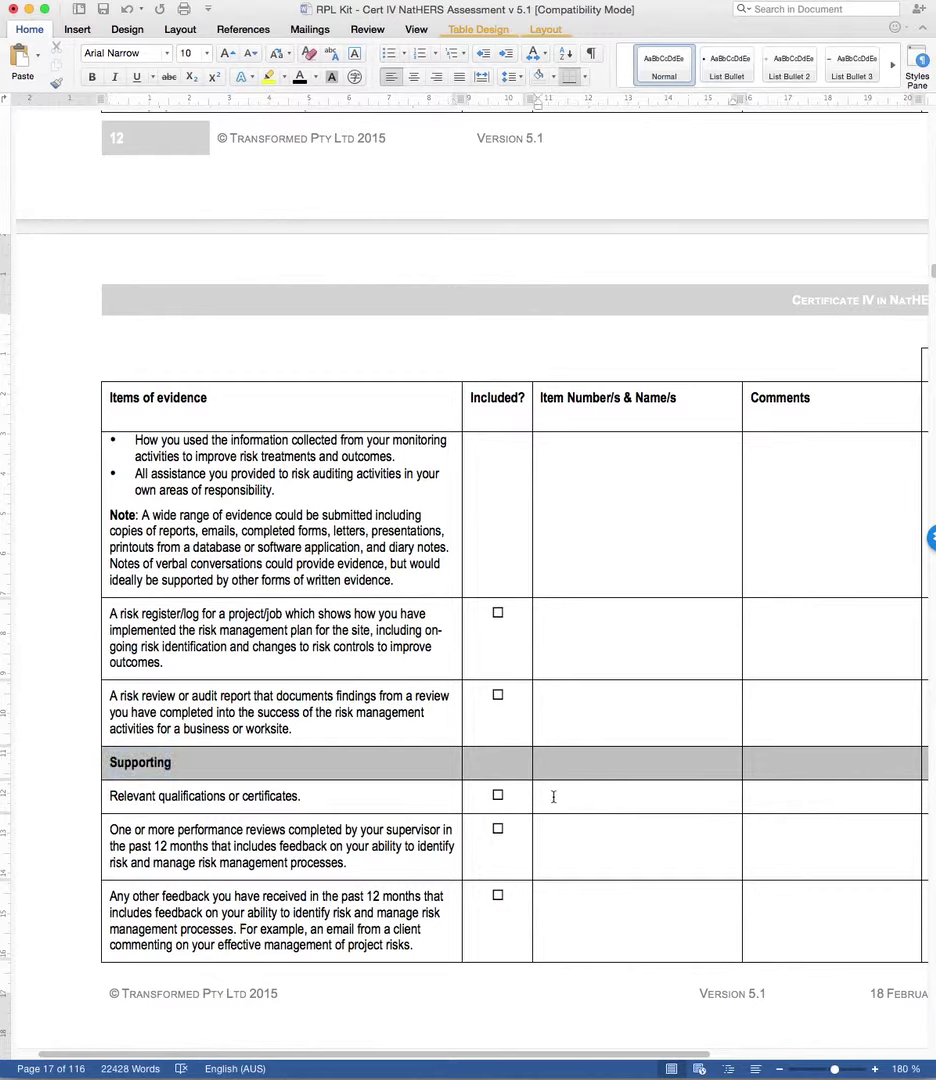
left_click(606, 911)
scroll(608, 900, "down", 3)
scroll(613, 866, "down", 5)
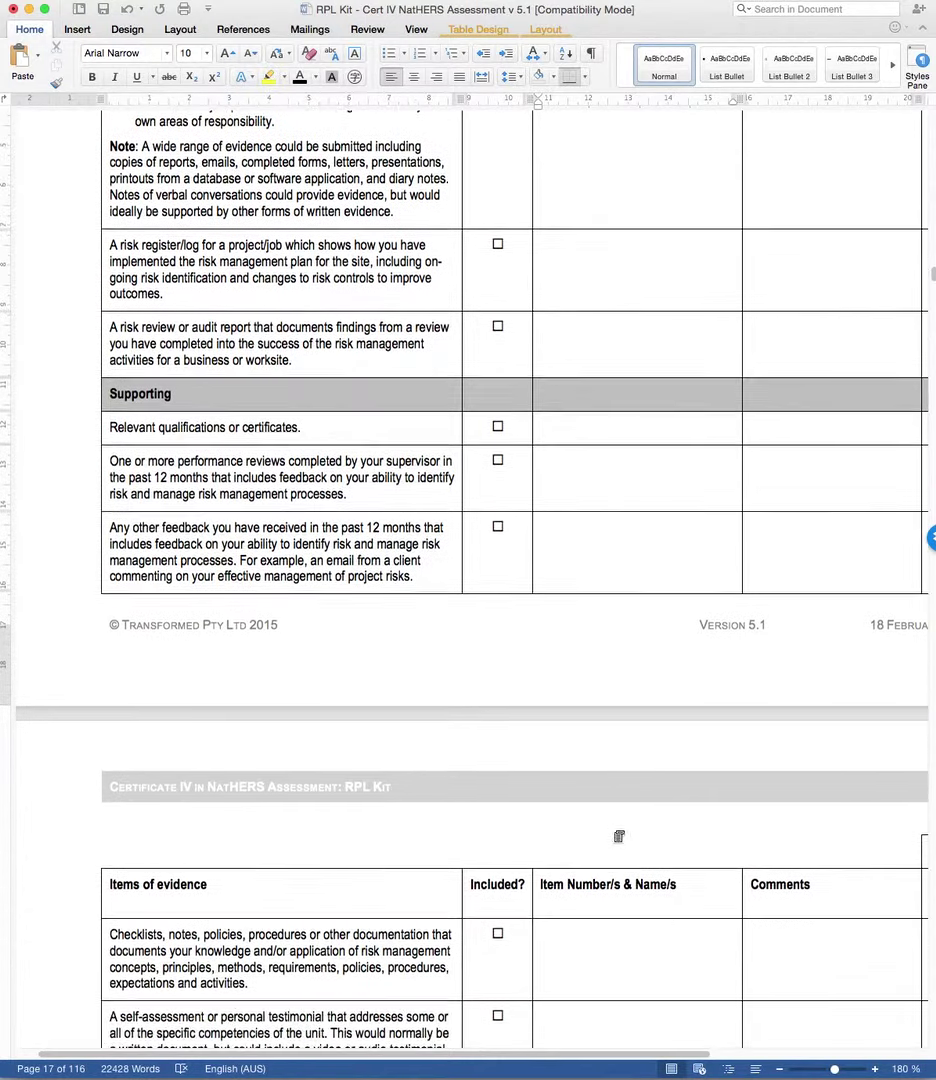
scroll(630, 930, "down", 1)
Leave the self-assessment row on page 18 and drag the scrollbar back up to the page 3 contents.
left_click(613, 995)
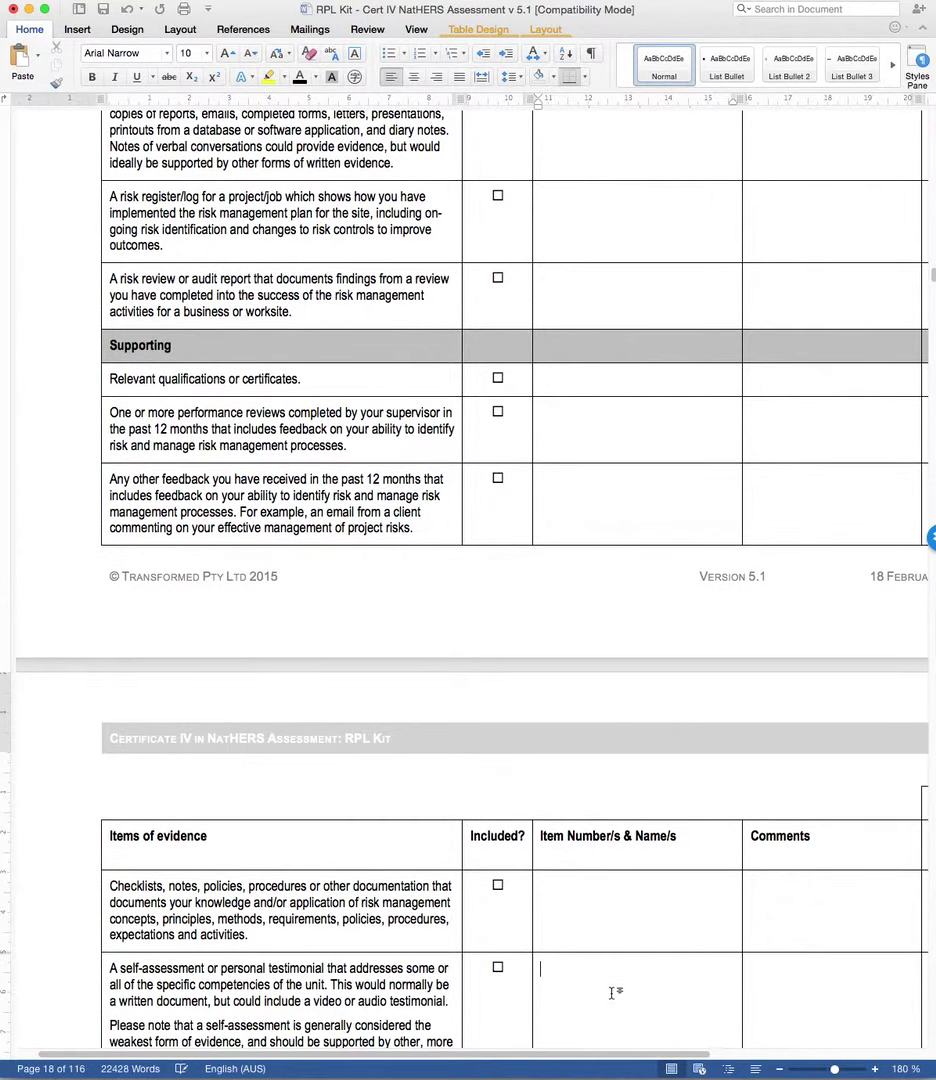
scroll(615, 988, "down", 2)
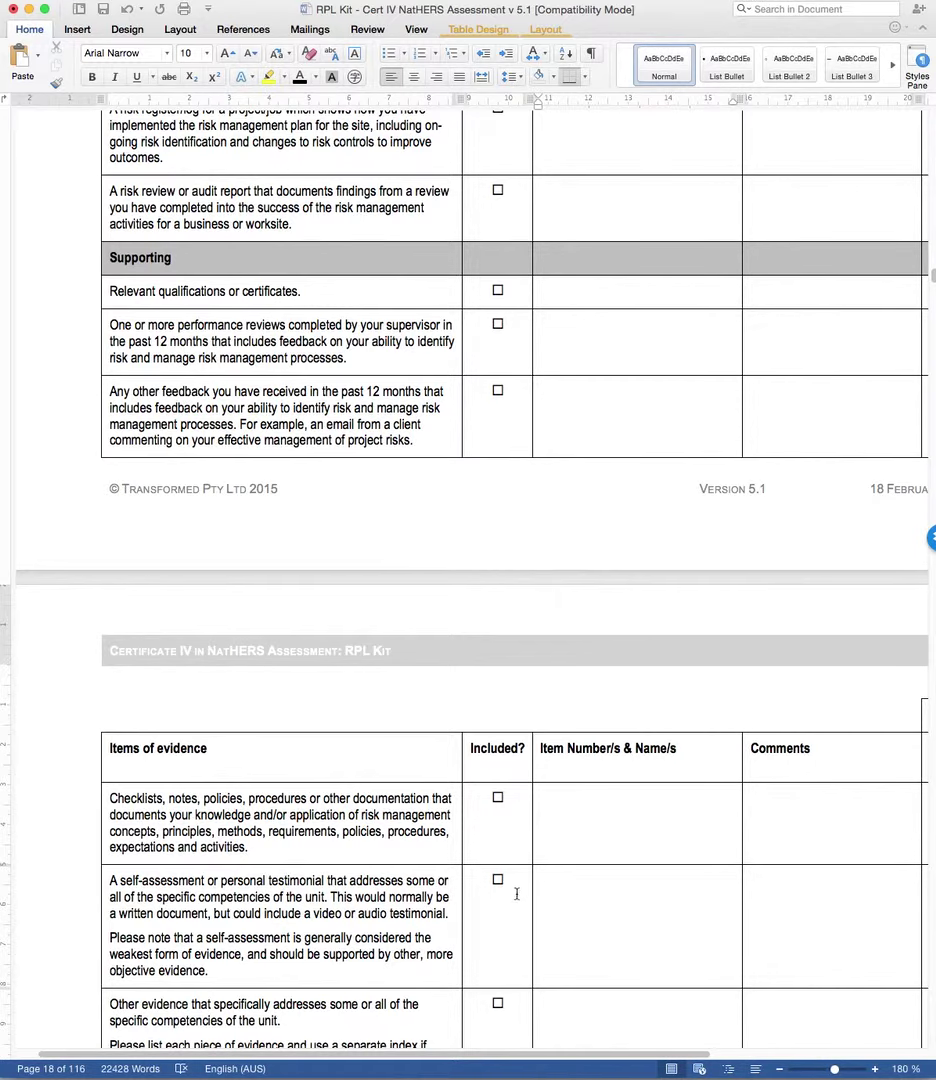
scroll(530, 898, "down", 1)
scroll(527, 897, "down", 5)
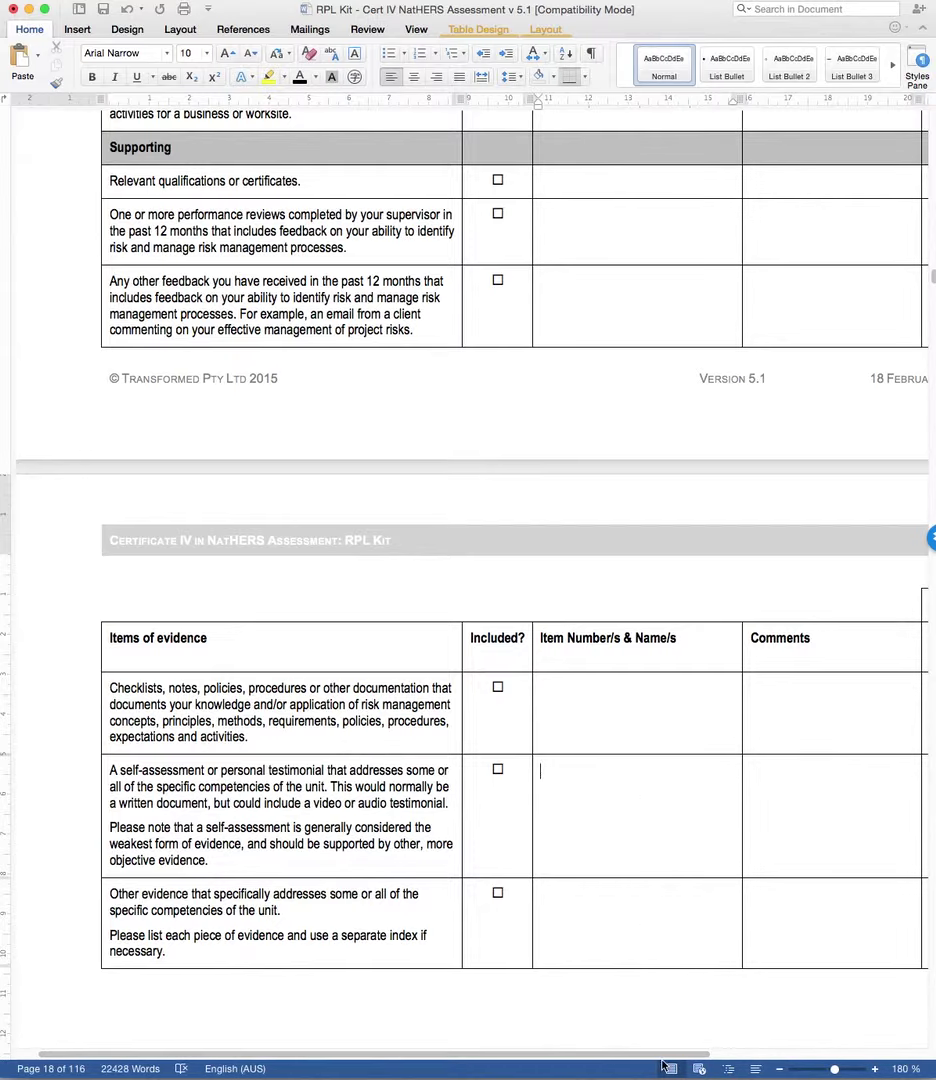
left_click_drag(668, 1054, 841, 1054)
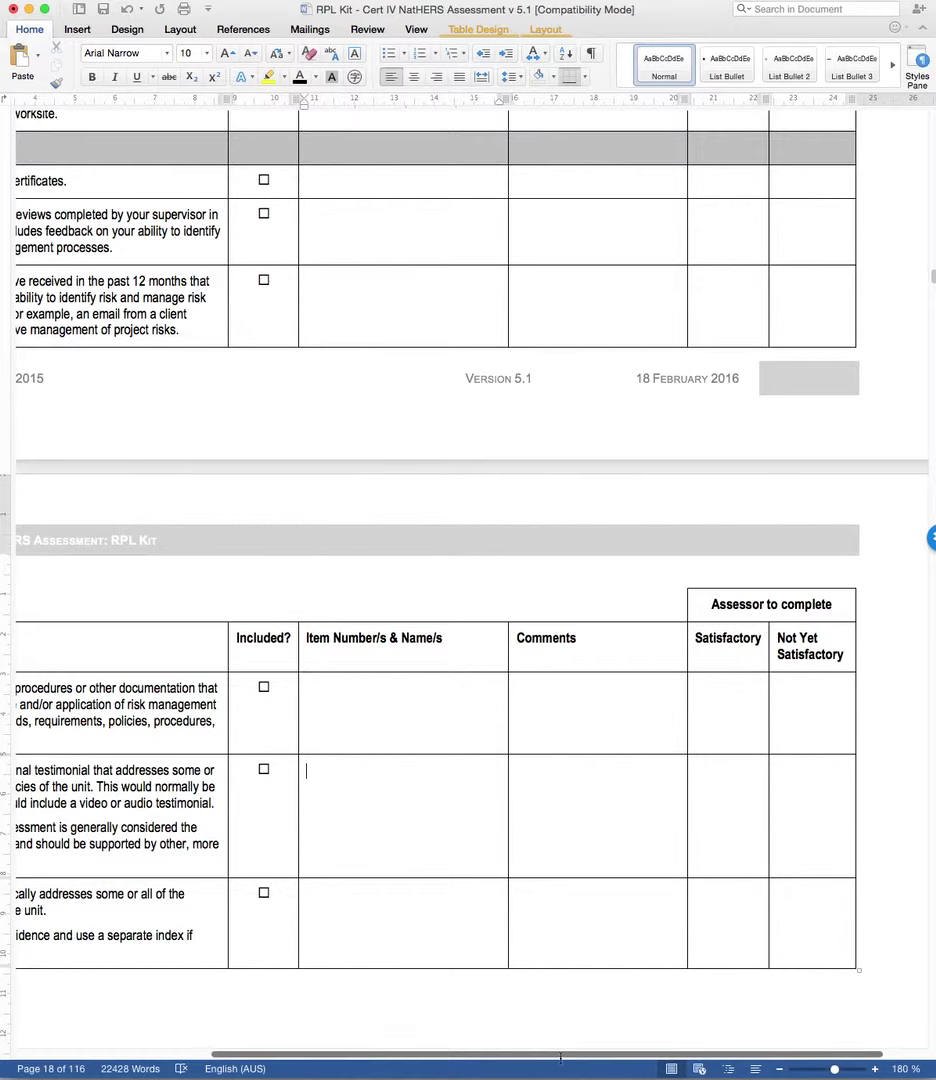
scroll(120, 700, "left", 5)
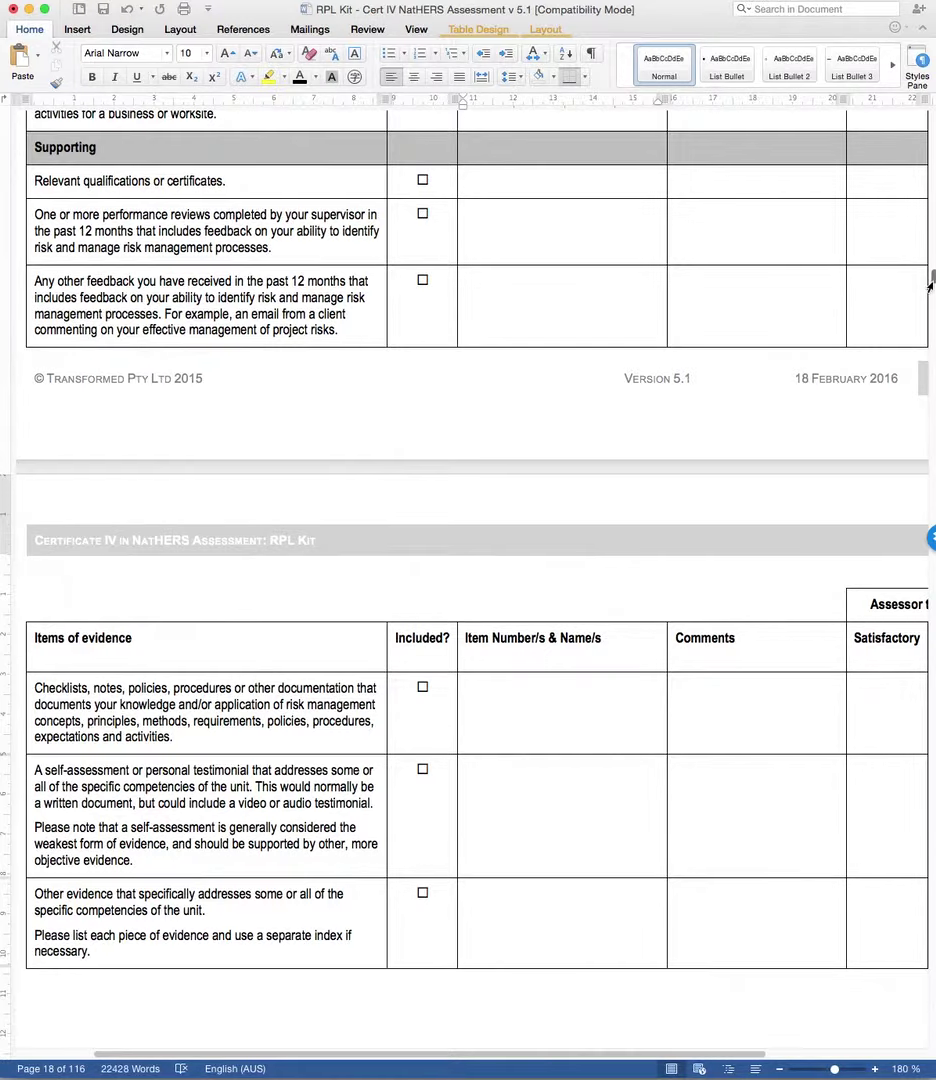
left_click_drag(930, 283, 924, 150)
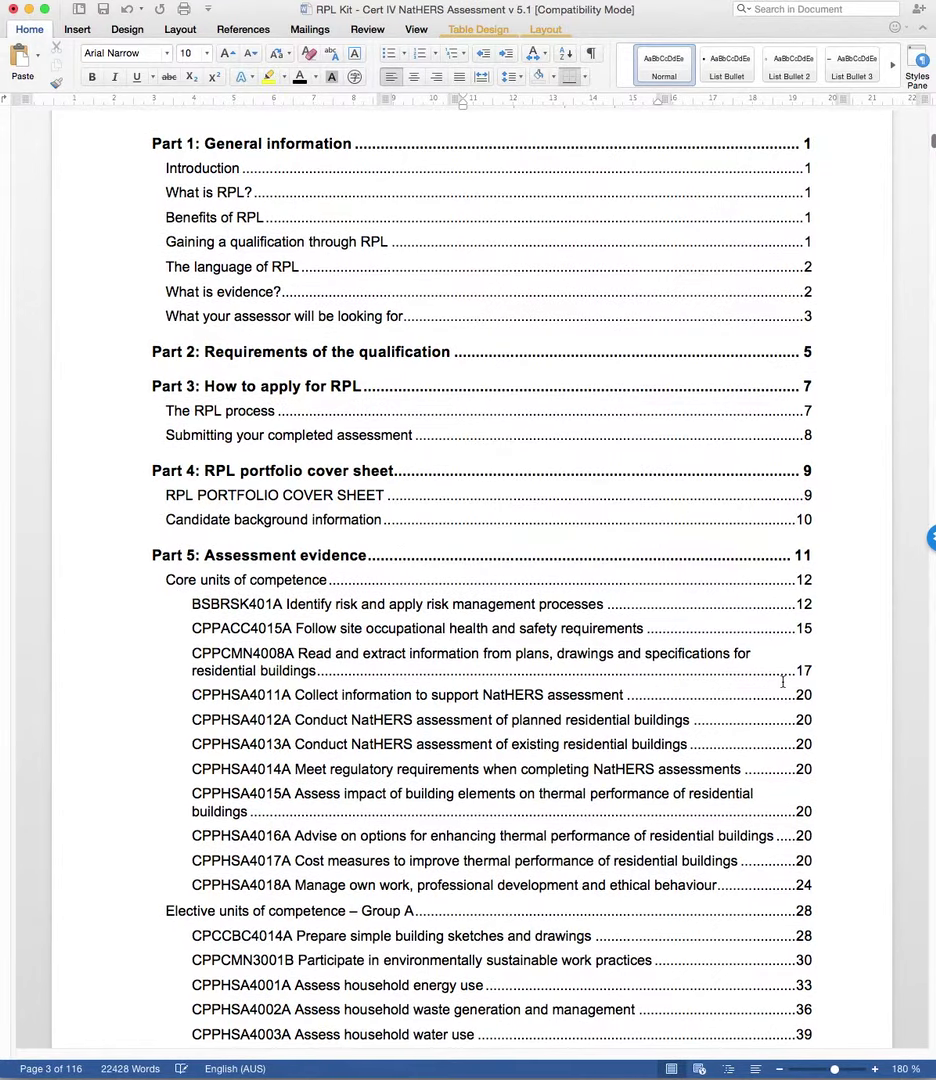
scroll(543, 848, "down", 1)
scroll(511, 844, "down", 5)
scroll(511, 787, "down", 5)
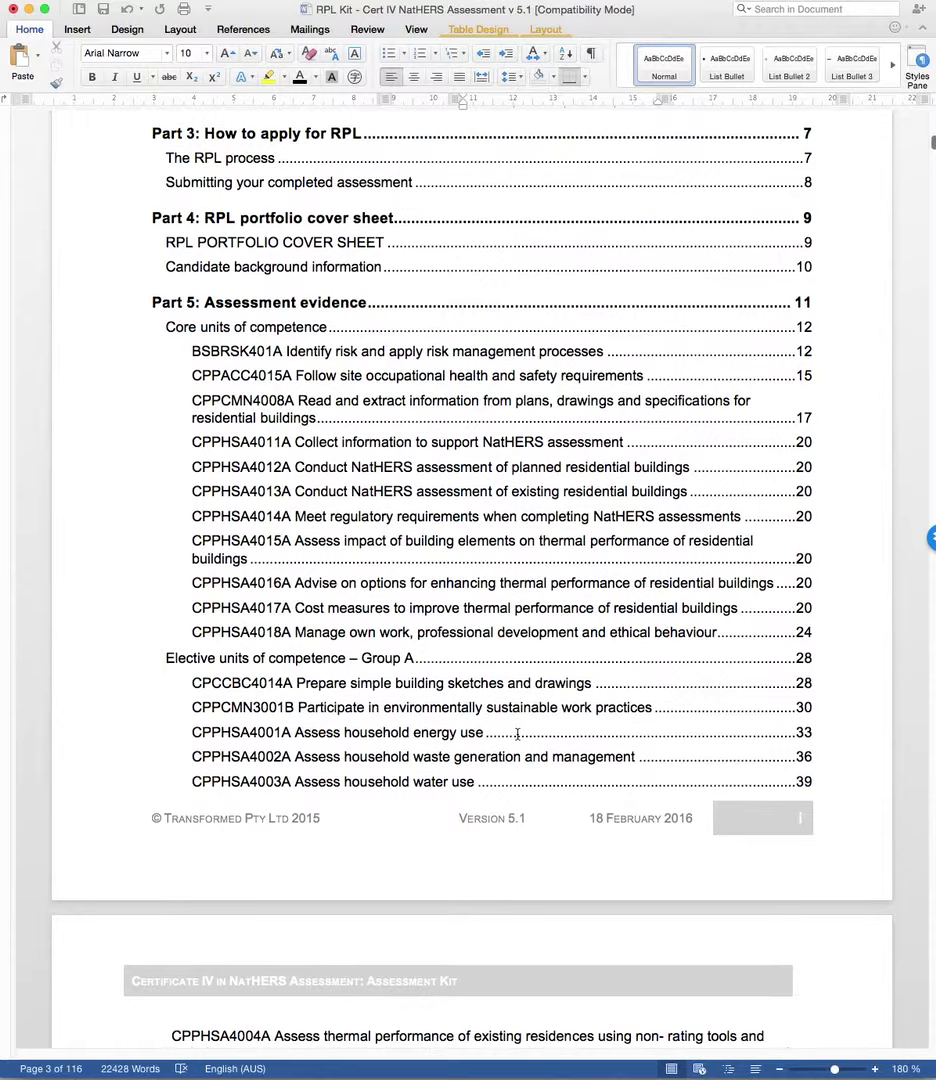
scroll(520, 717, "down", 9)
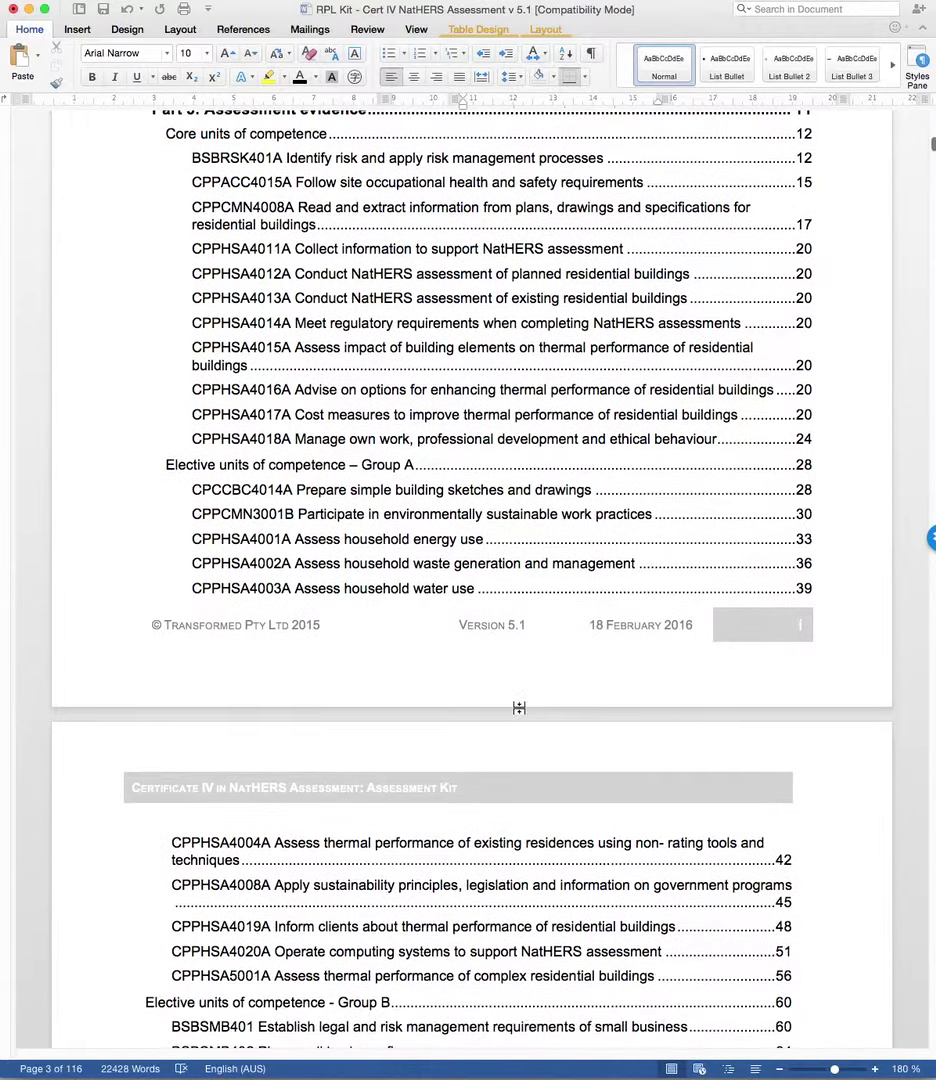
scroll(523, 712, "down", 3)
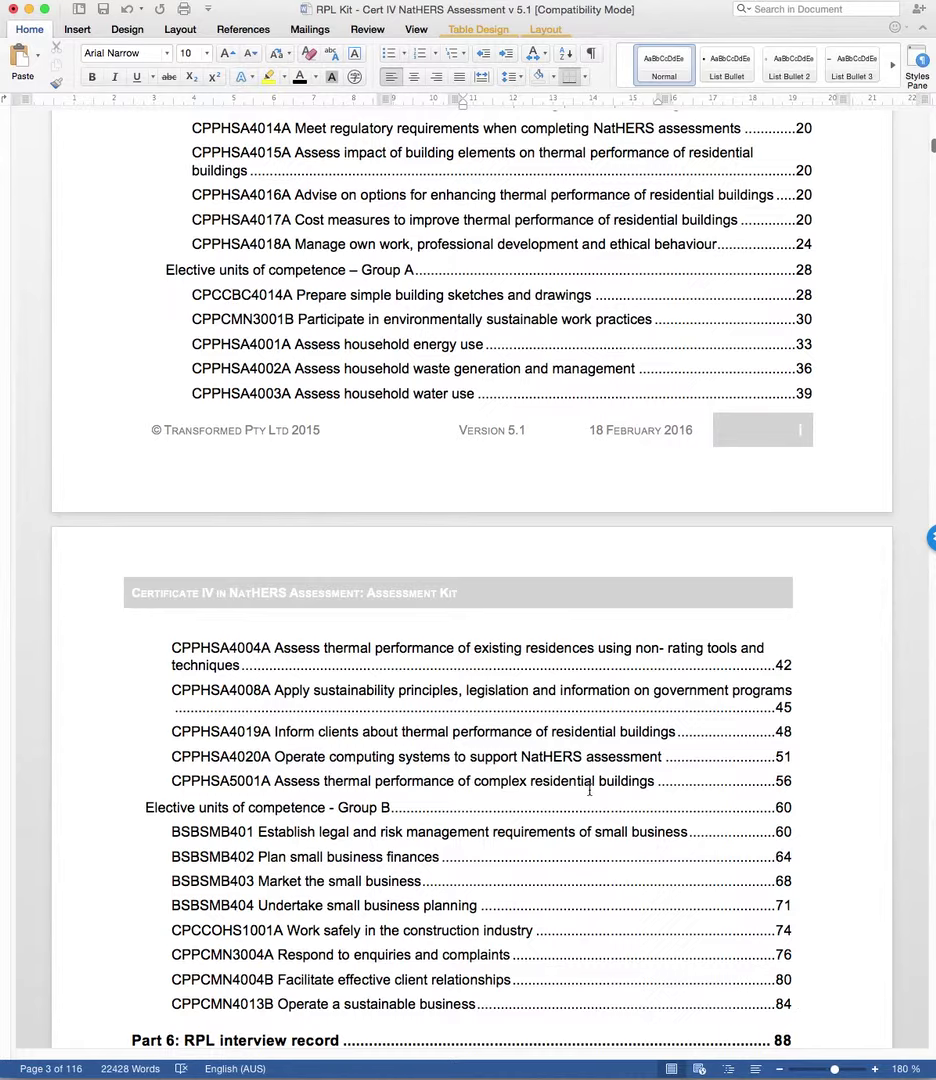
scroll(589, 791, "up", 5)
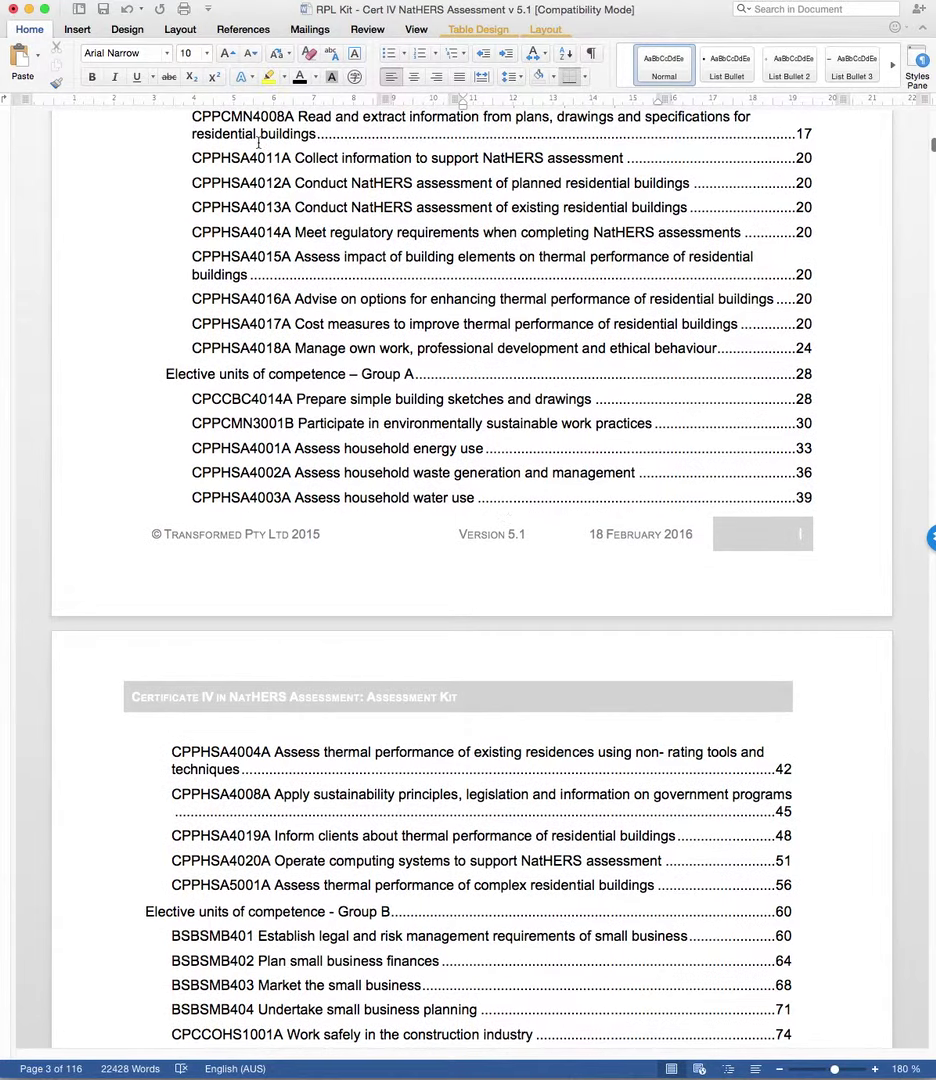
scroll(262, 250, "up", 1)
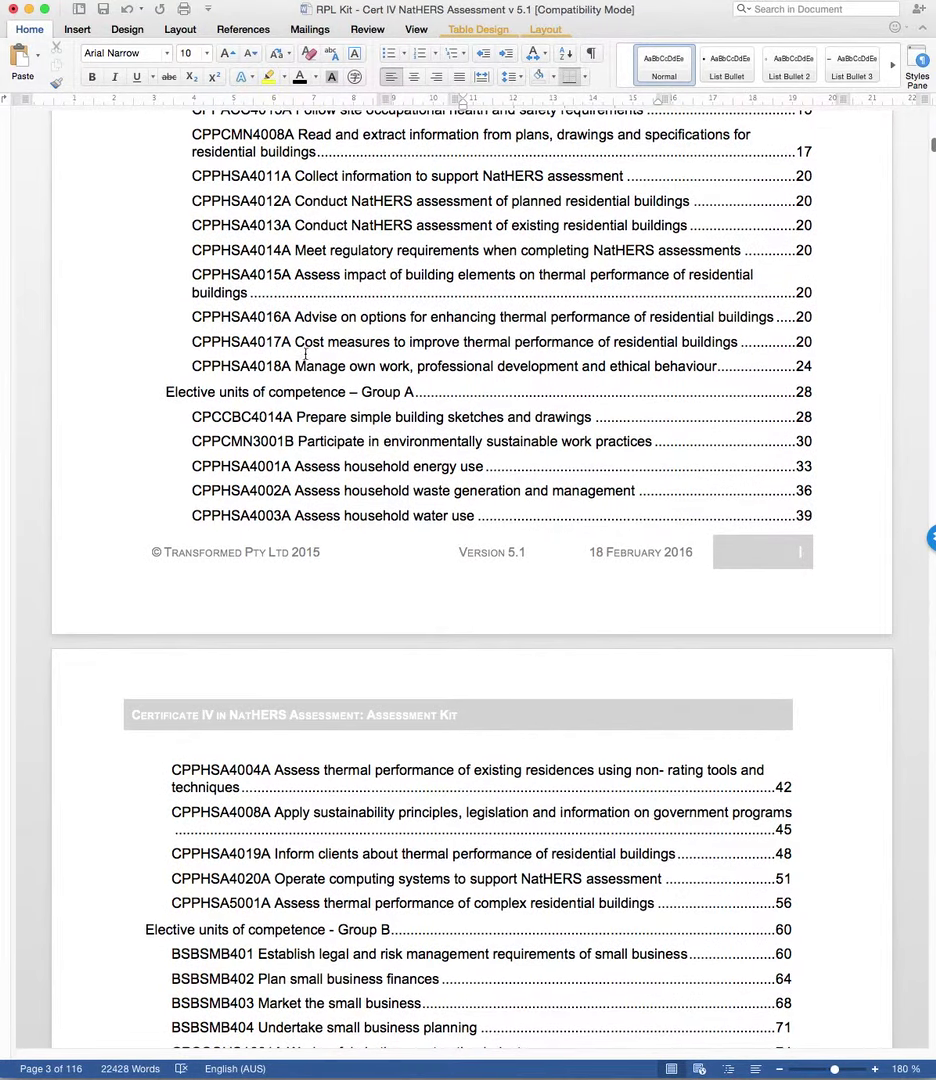
scroll(280, 300, "up", 4)
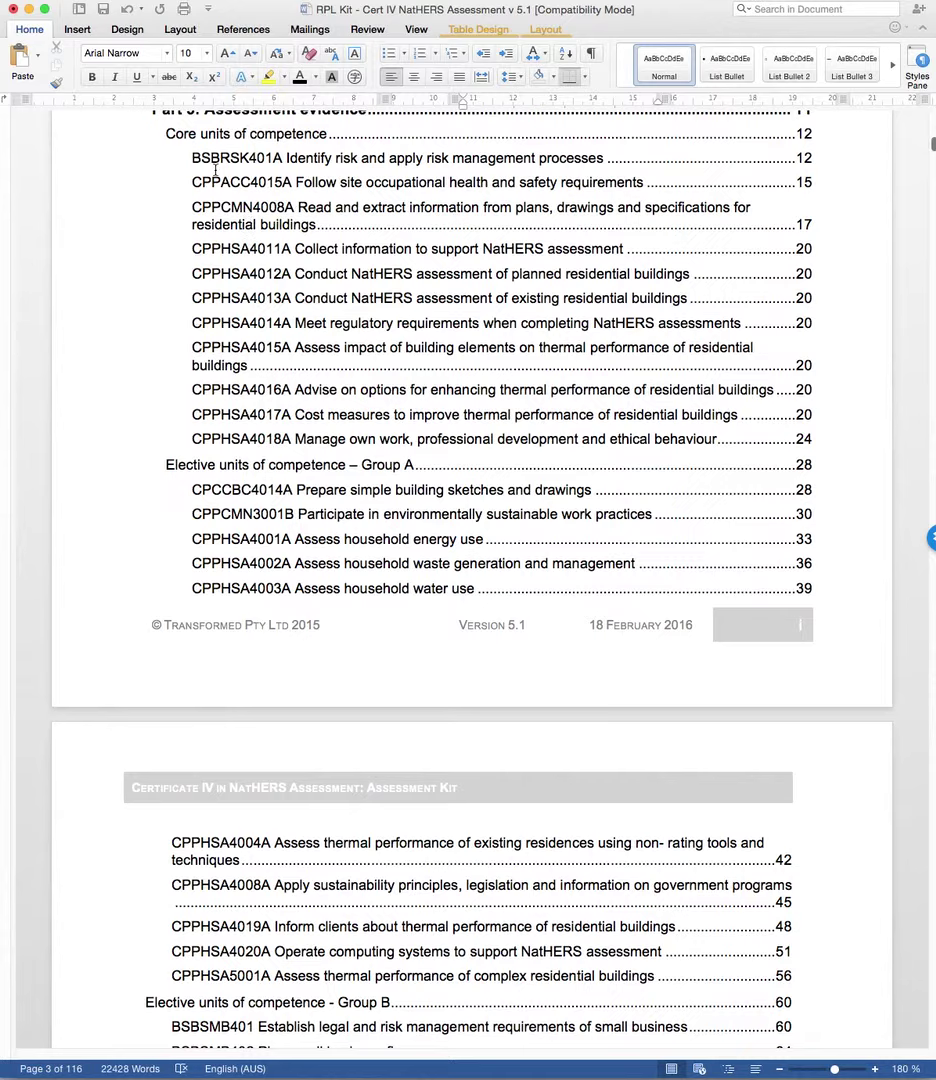
Select the core unit entries in the contents, then scroll through the Group B electives to Part 6.
left_click_drag(192, 157, 856, 441)
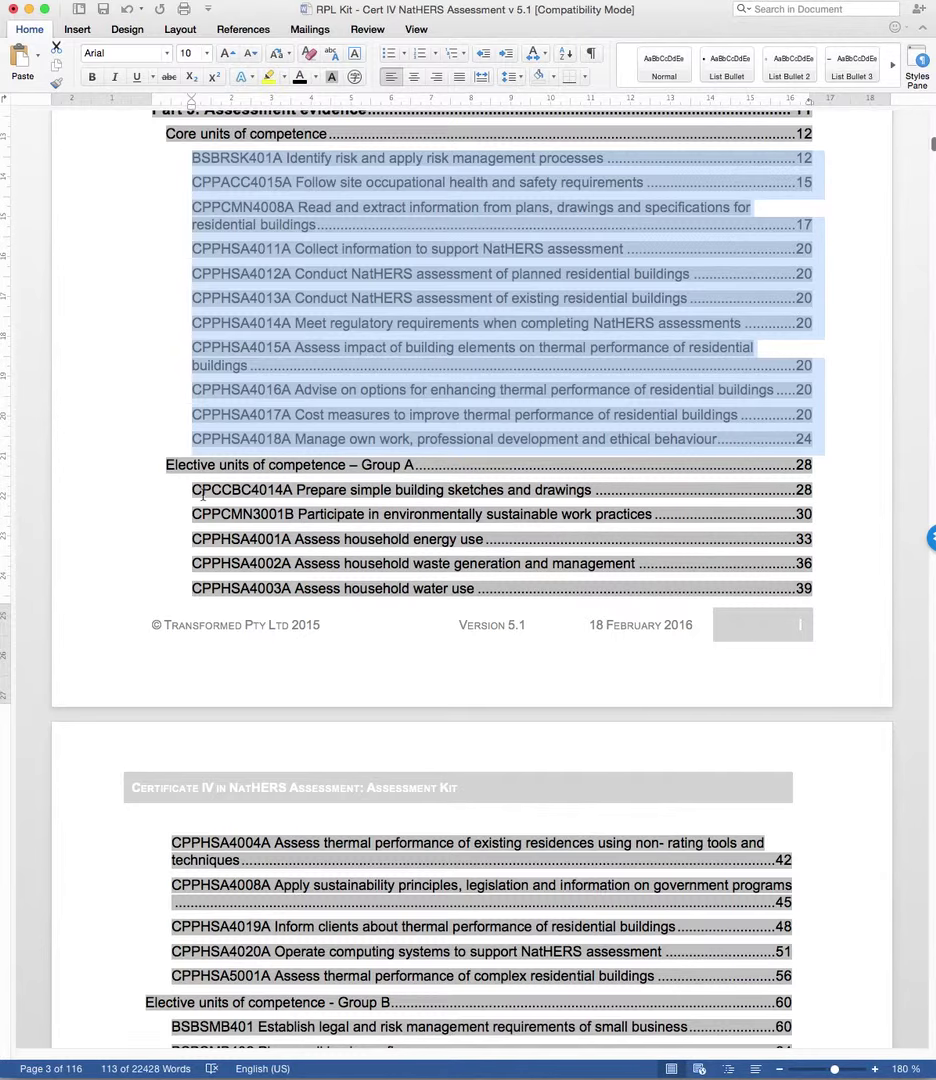
scroll(410, 692, "down", 5)
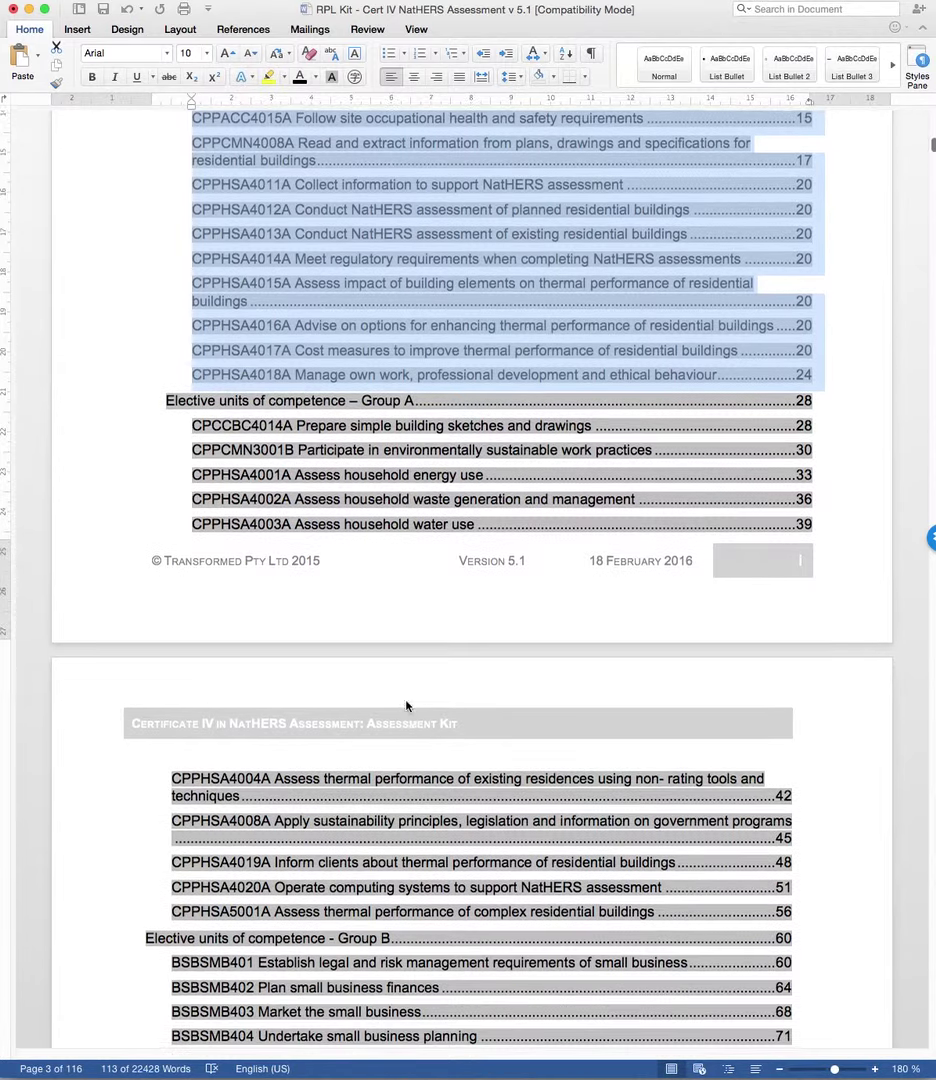
scroll(410, 692, "down", 3)
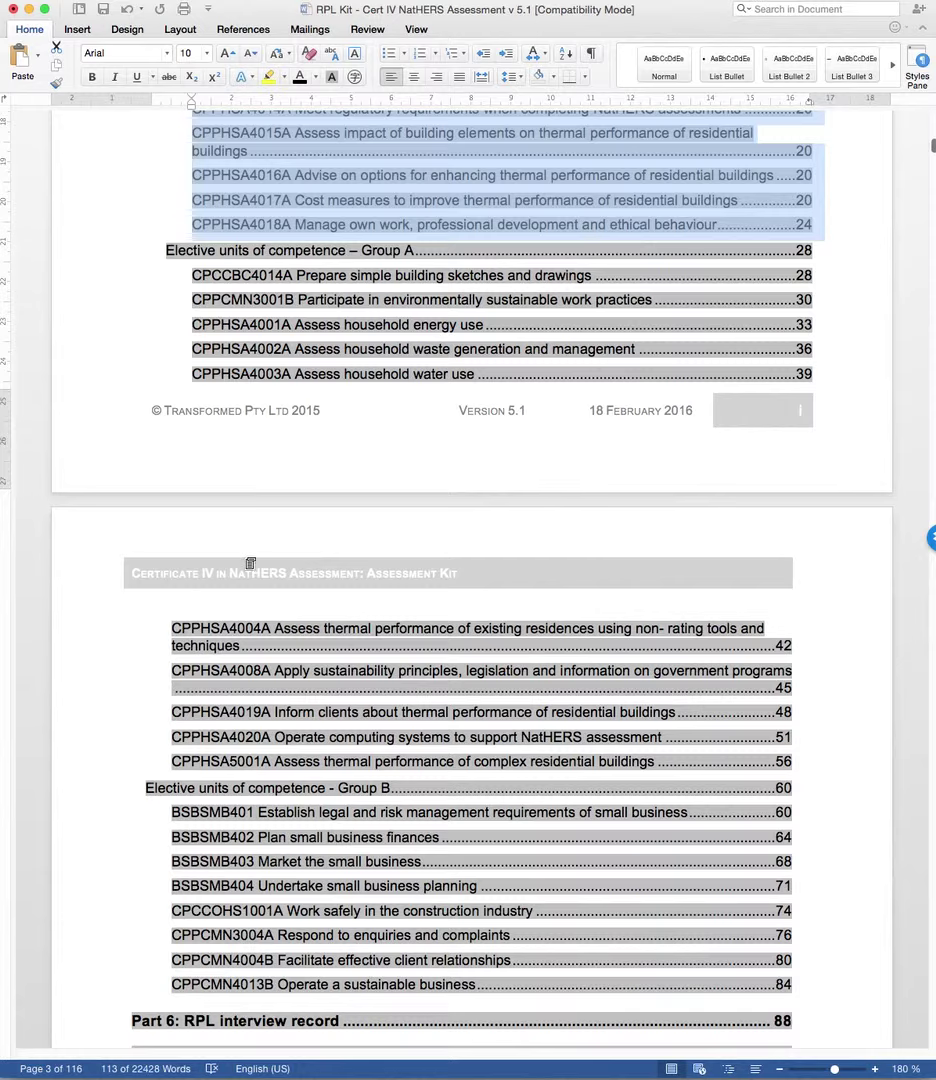
Follow the Part 6: RPL interview record link and scroll to the BSBRKS401A and CPPACC4014A question tables.
left_click(790, 1022, "super")
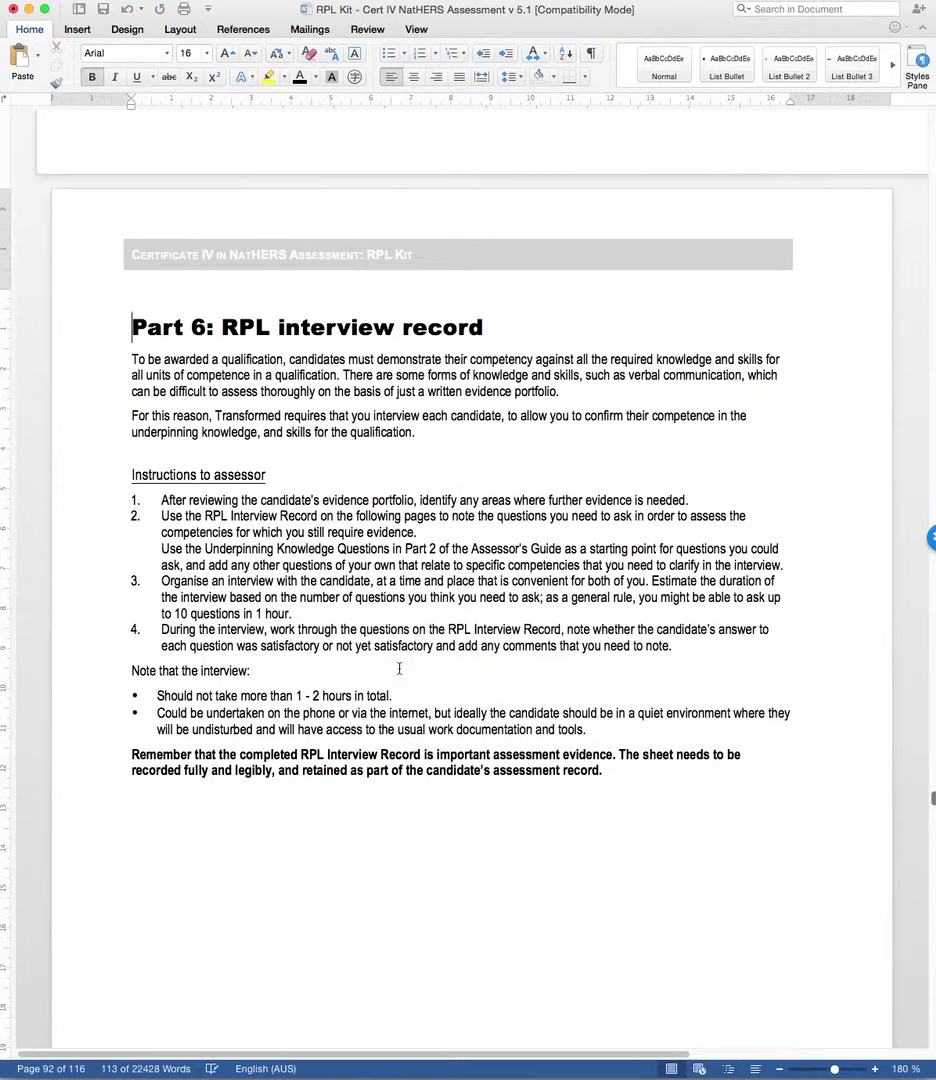
scroll(345, 585, "down", 1)
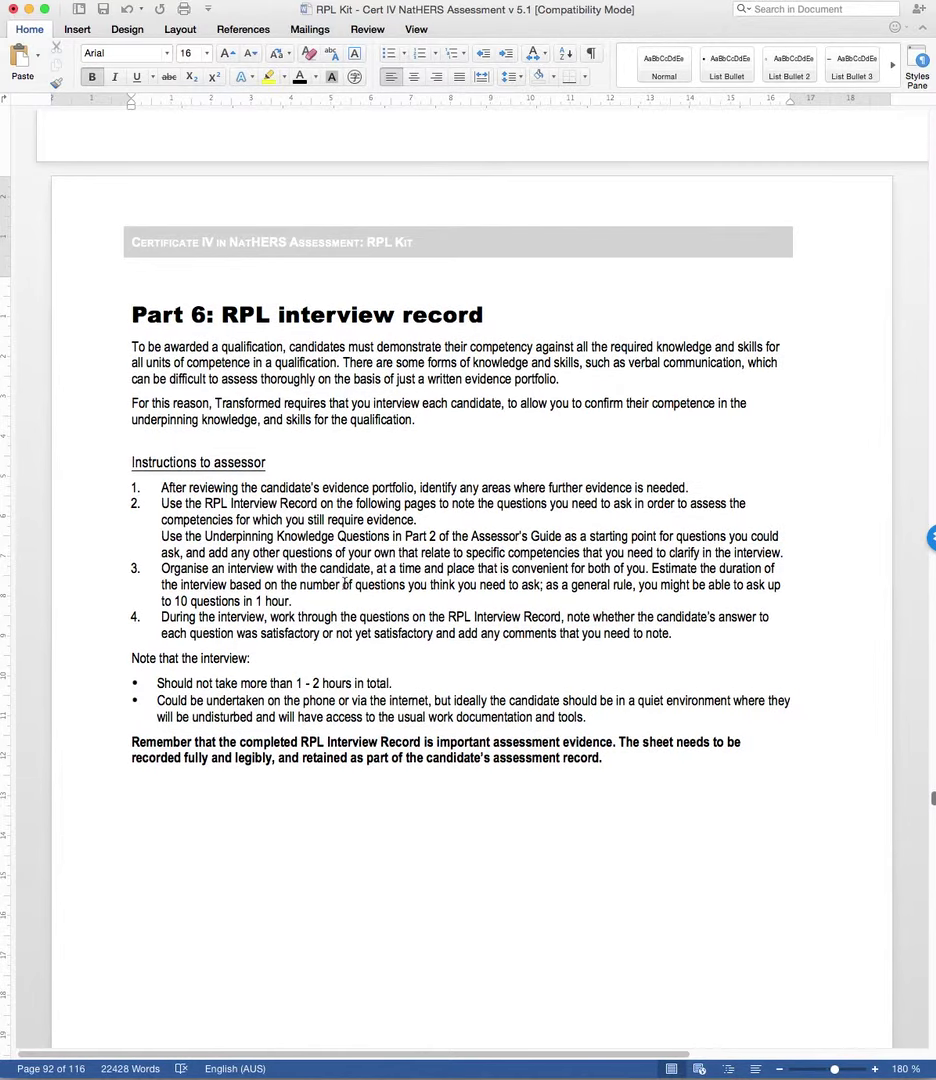
scroll(285, 590, "down", 2)
scroll(283, 588, "down", 8)
scroll(276, 519, "down", 19)
scroll(288, 524, "down", 7)
scroll(287, 484, "down", 2)
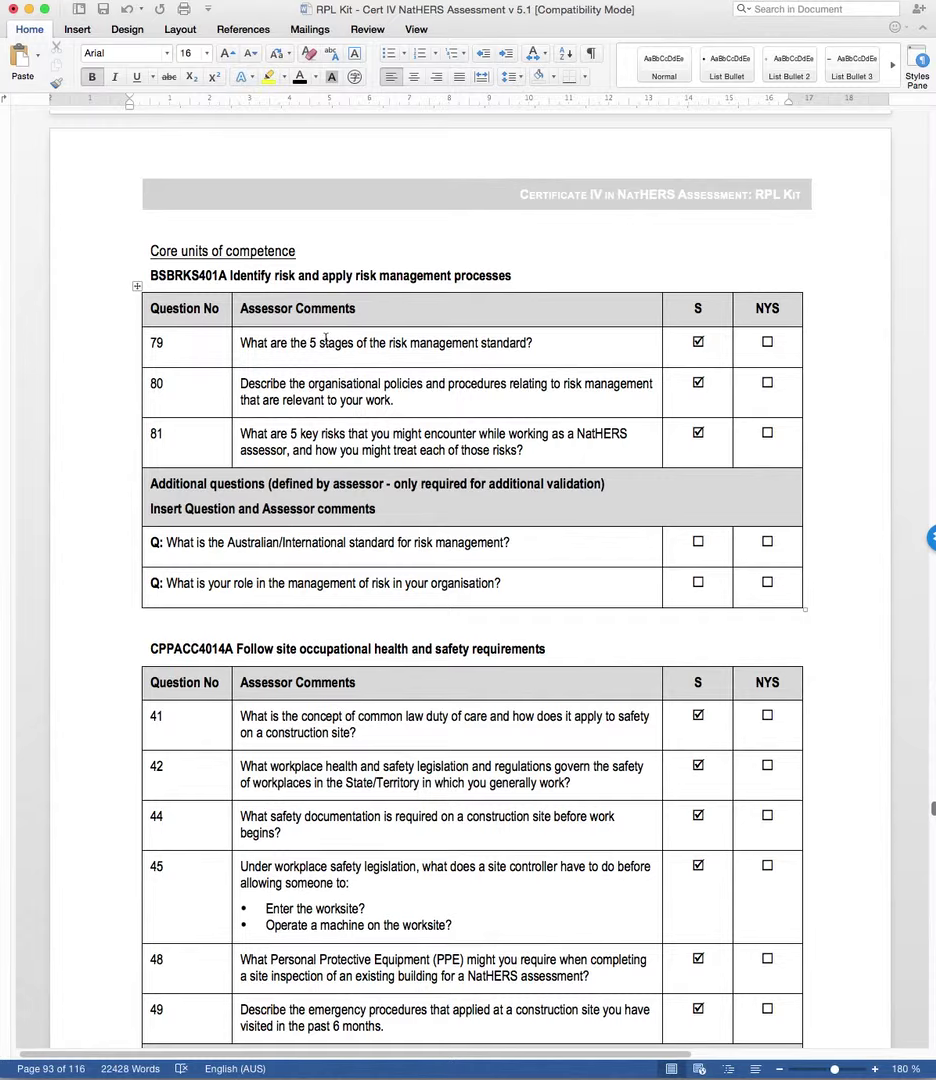
Select the wording of questions 79, 80 and 81, then clear the selection.
left_click_drag(241, 342, 410, 342)
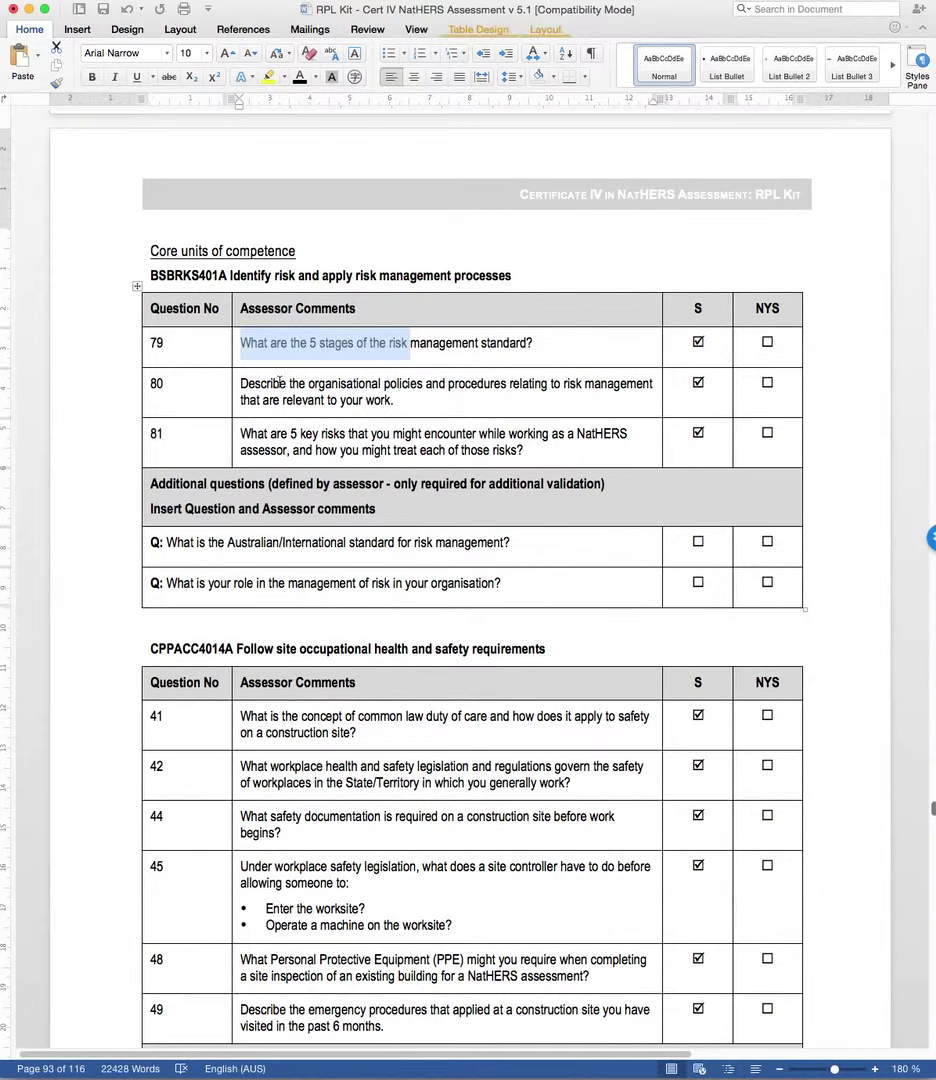
left_click_drag(281, 383, 383, 383)
left_click_drag(321, 433, 518, 450)
left_click(526, 450)
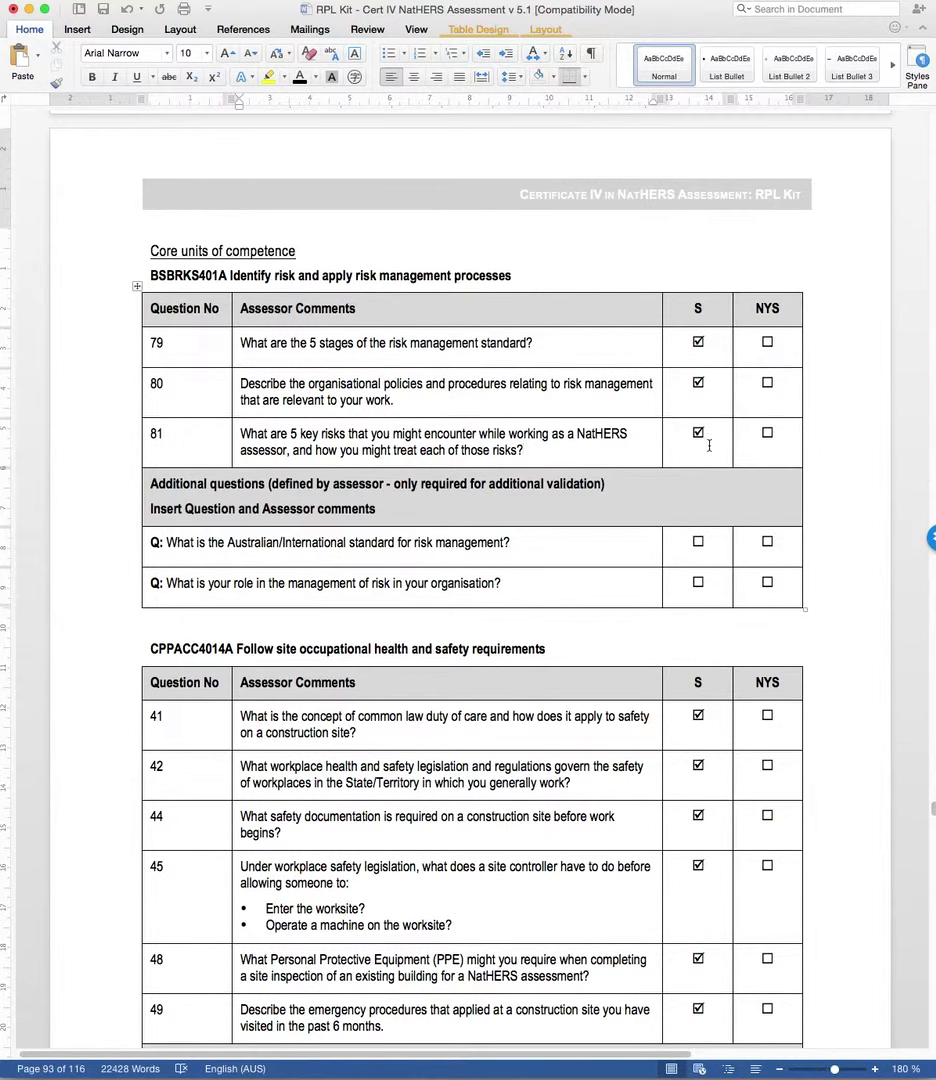
Scroll down to the CPPHSA4011A–4017A question table on page 94.
scroll(445, 640, "down", 4)
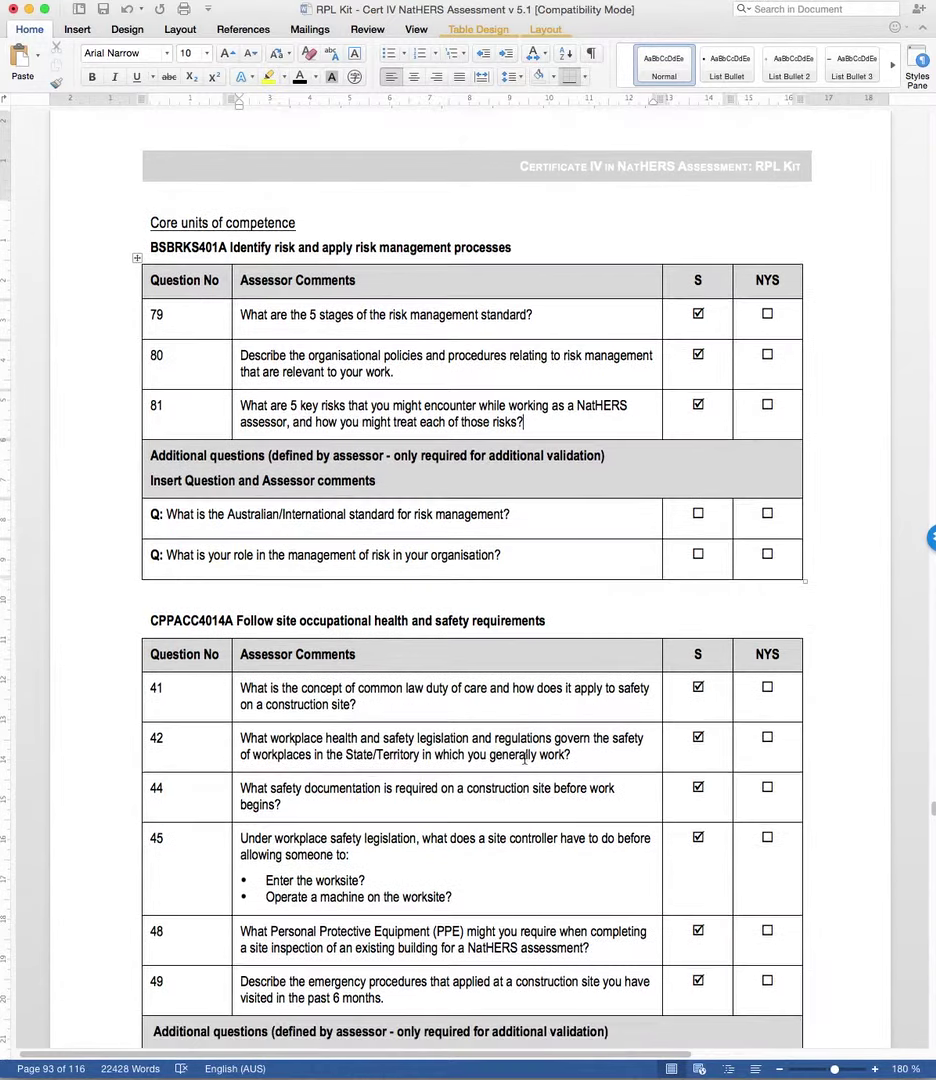
scroll(332, 614, "down", 10)
scroll(340, 616, "down", 17)
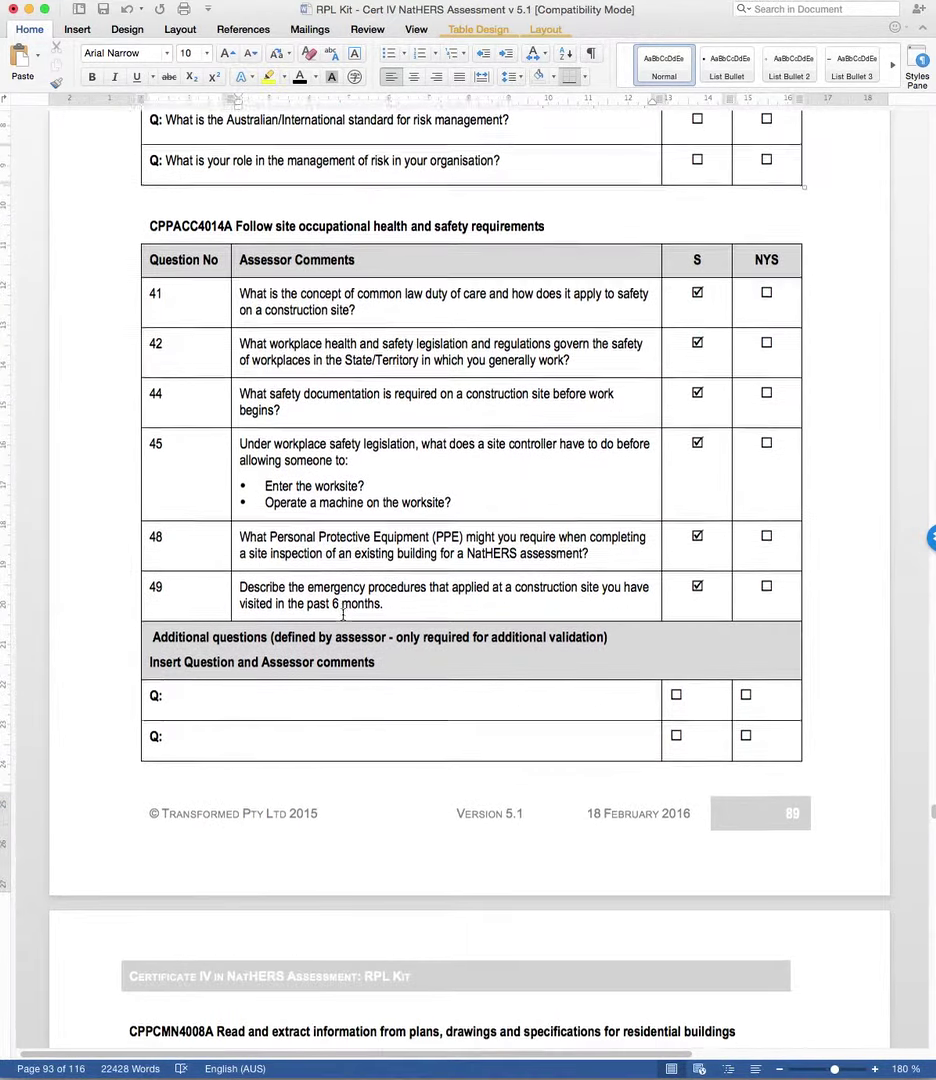
scroll(347, 615, "down", 20)
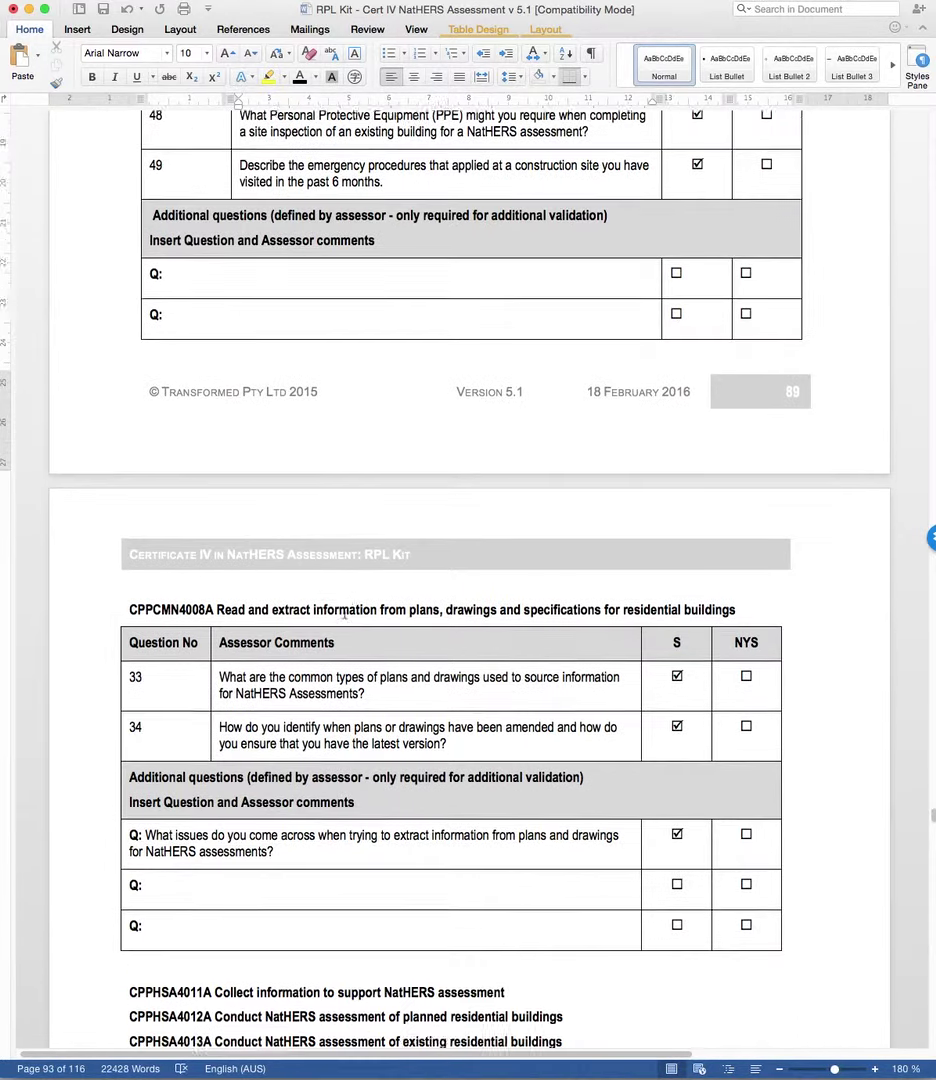
scroll(345, 612, "down", 7)
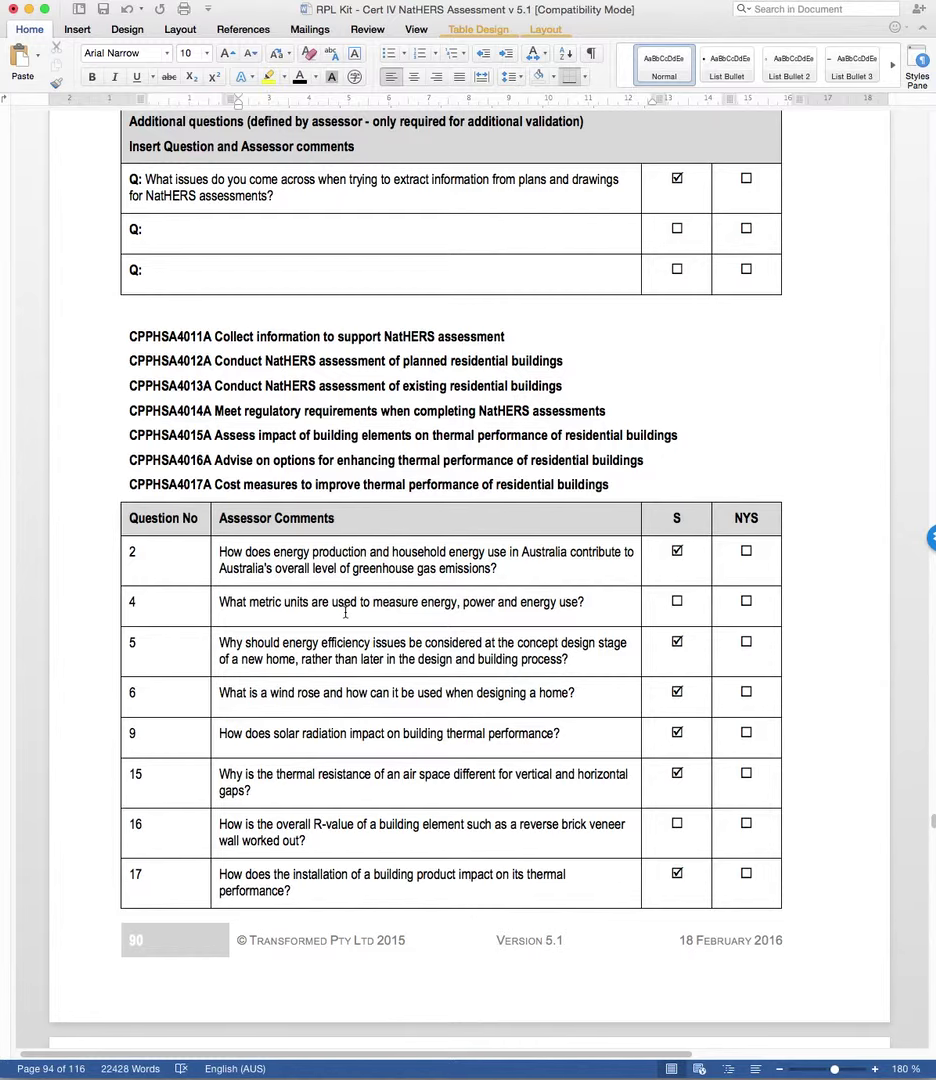
scroll(384, 640, "down", 1)
scroll(288, 527, "down", 2)
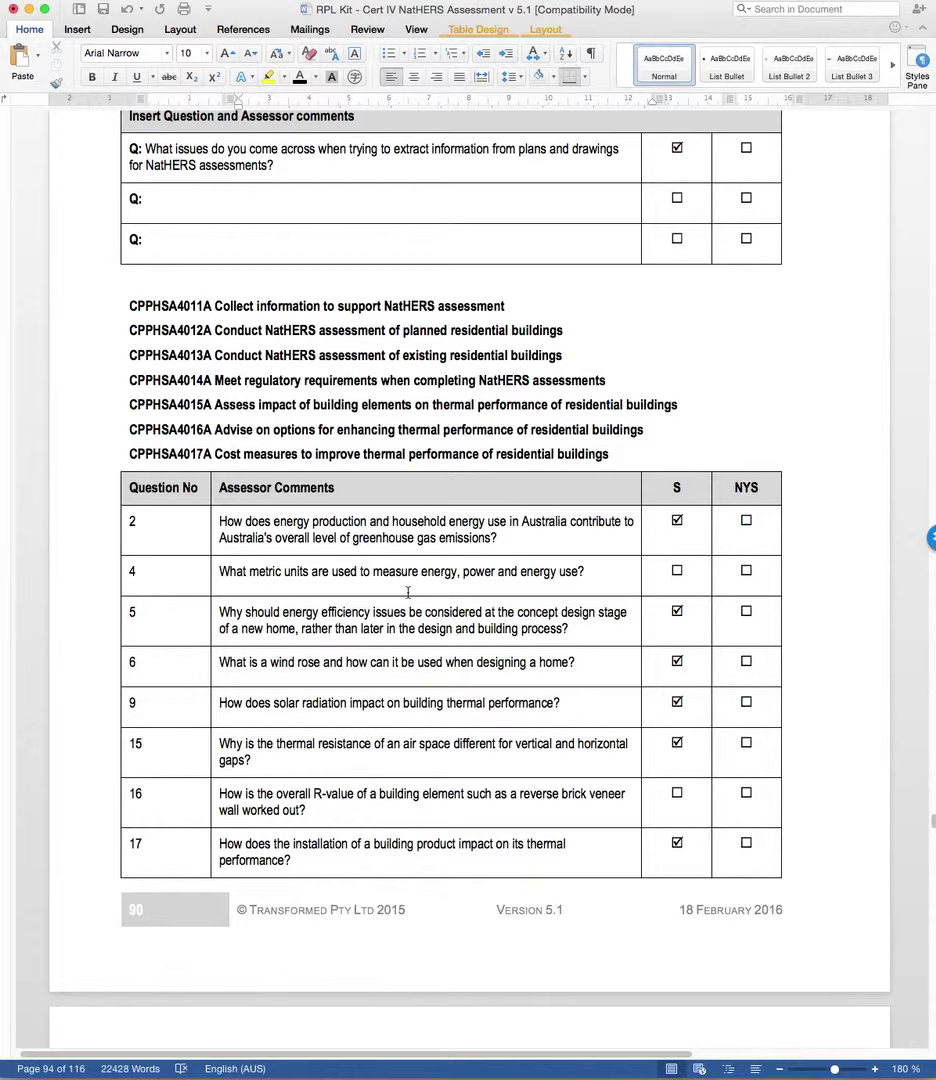
scroll(409, 592, "down", 1)
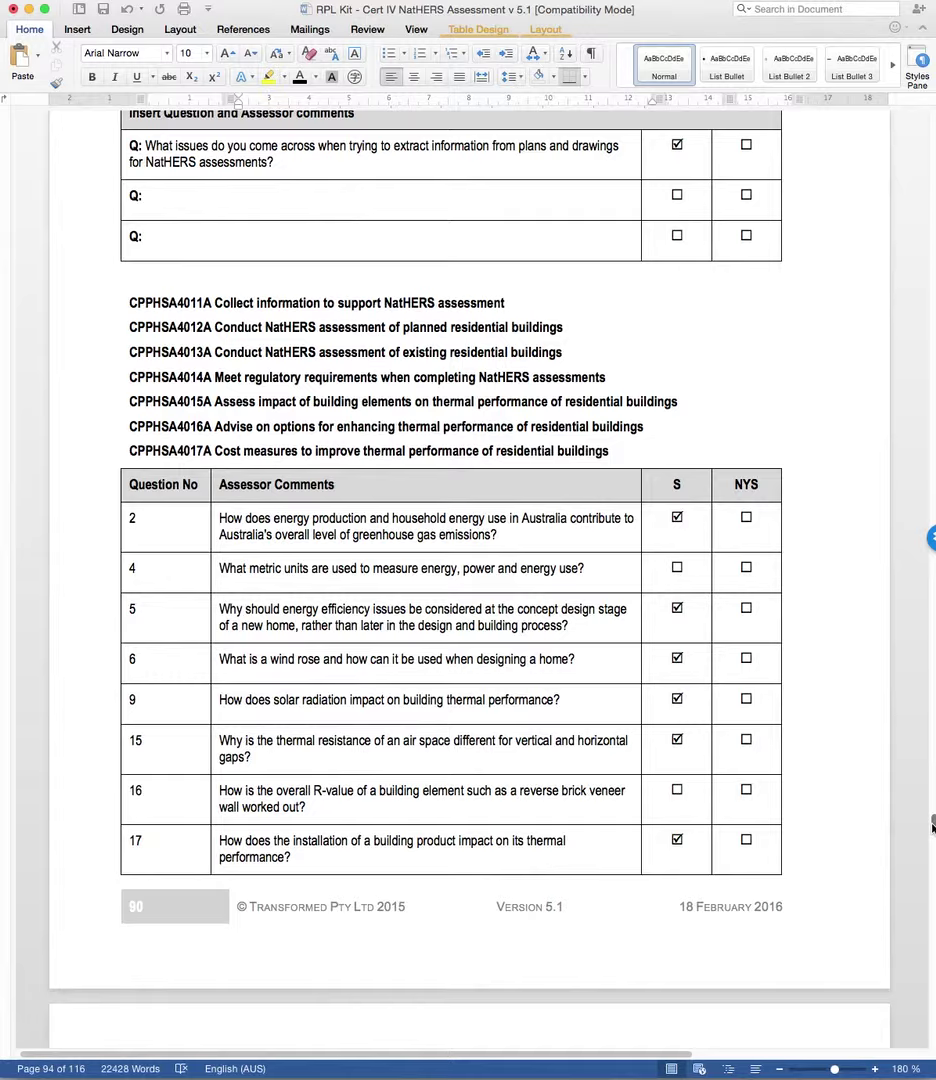
Drag the scrollbar up to the title page, then scroll down to the page 3 Contents.
left_click_drag(932, 825, 928, 108)
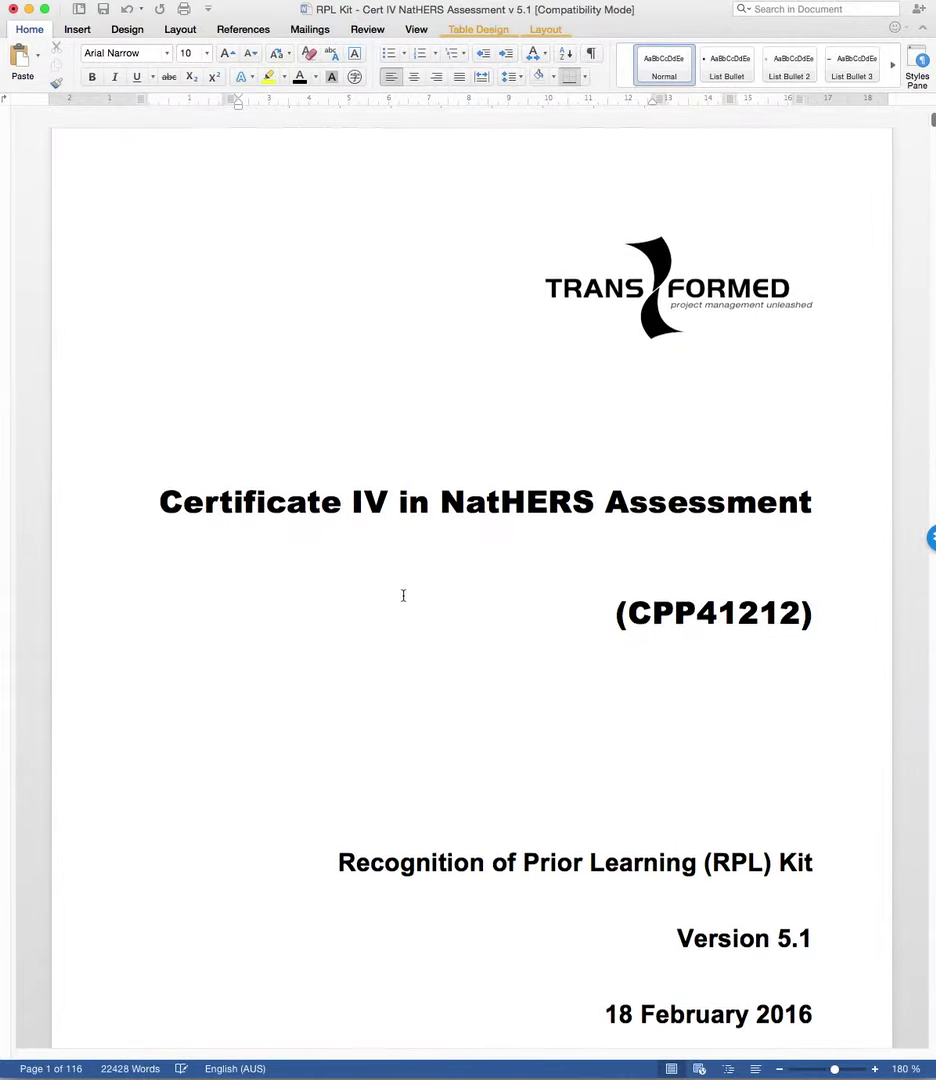
scroll(400, 593, "down", 5)
scroll(313, 491, "down", 8)
scroll(295, 470, "down", 10)
scroll(299, 451, "down", 15)
scroll(311, 453, "down", 2)
scroll(256, 469, "down", 1)
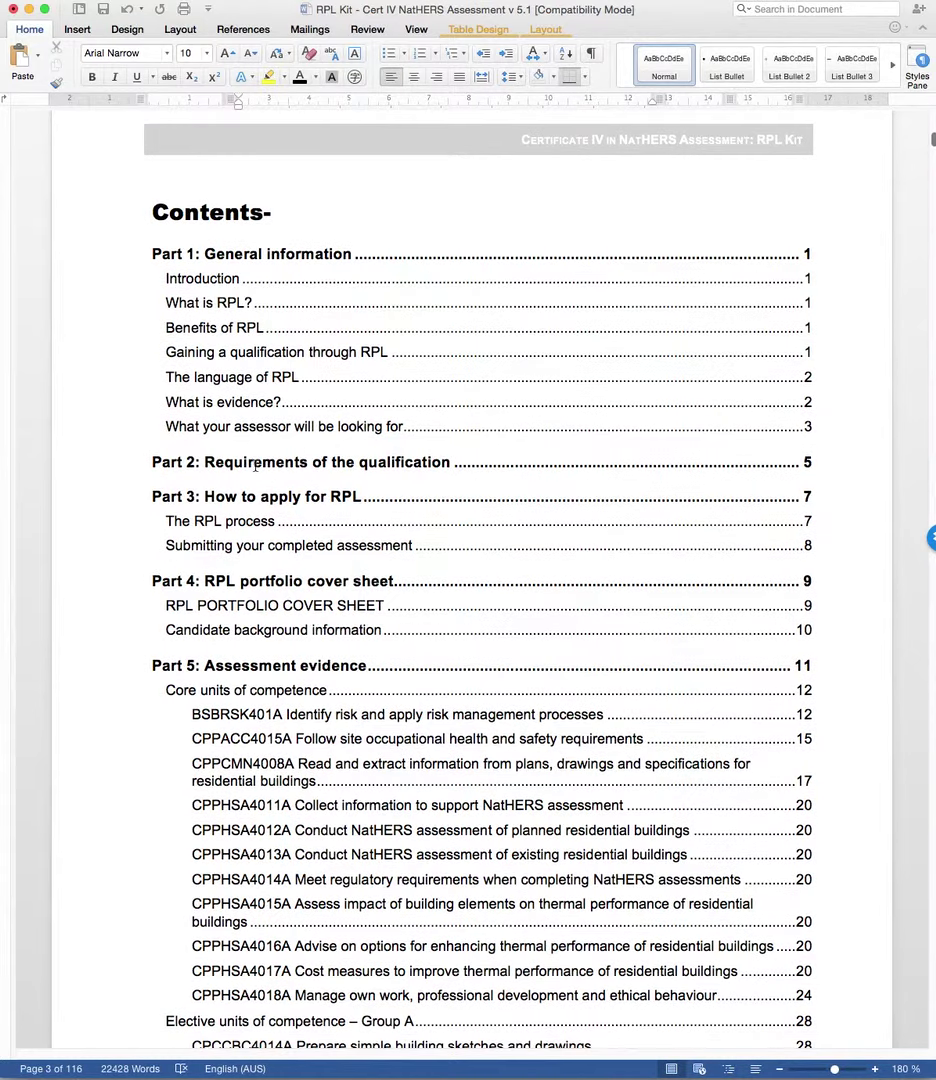
scroll(256, 465, "down", 12)
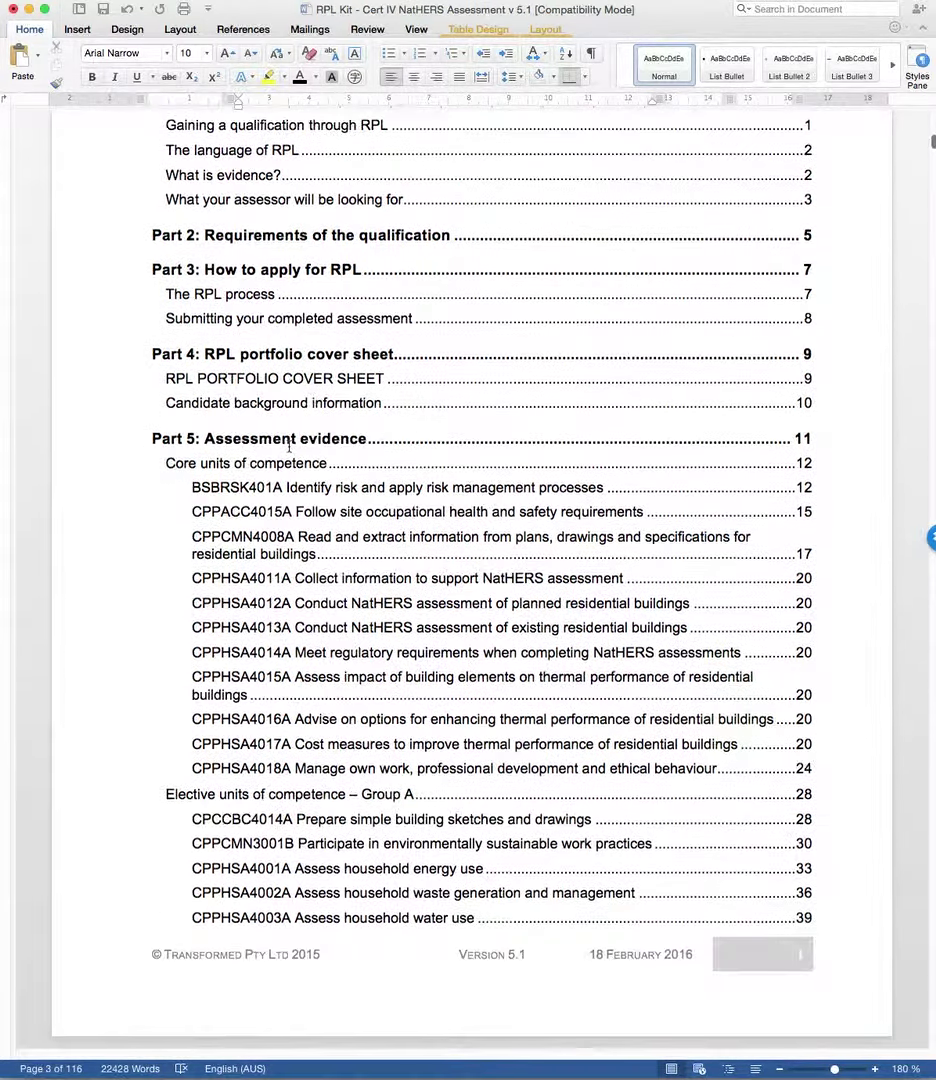